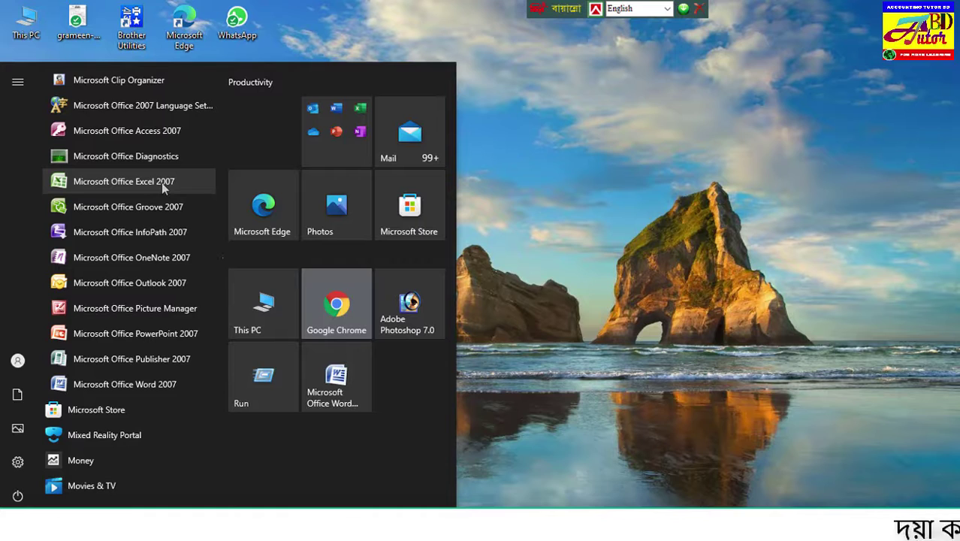
- Launch Microsoft Office Excel 2007 with a blank workbook
click(163, 184)
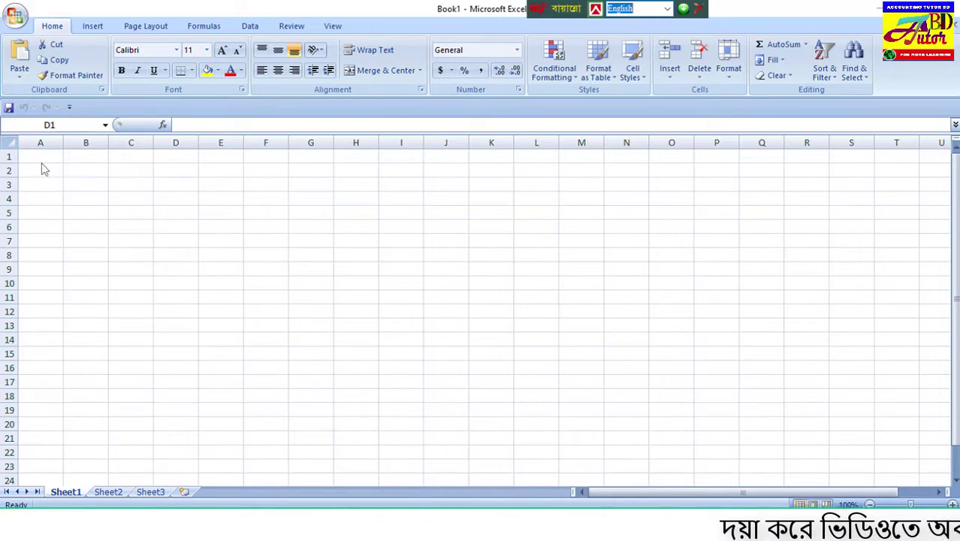
- Select various single cells and ranges across the blank sheet and examine the columns, rows and cell addresses in the Name Box
drag(54, 156, 226, 161)
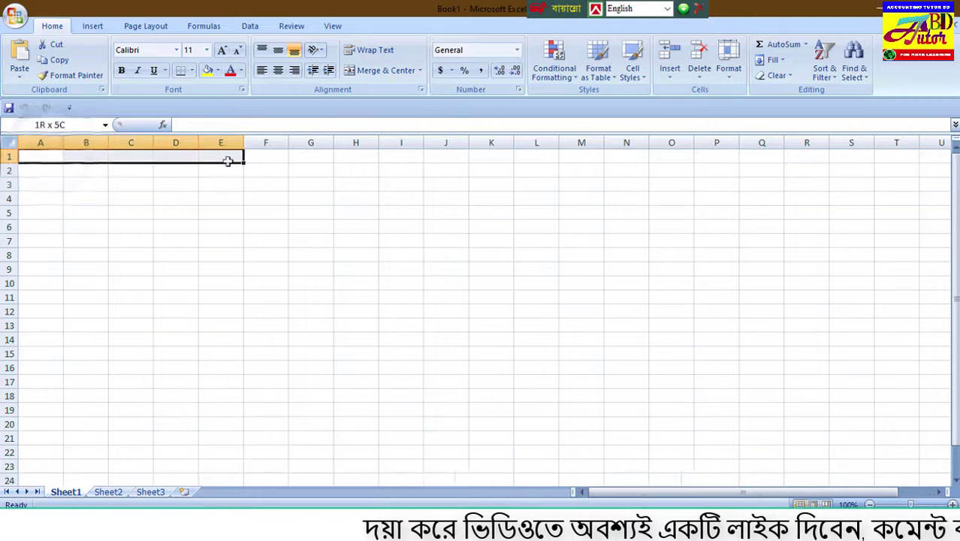
click(50, 156)
click(84, 160)
click(131, 157)
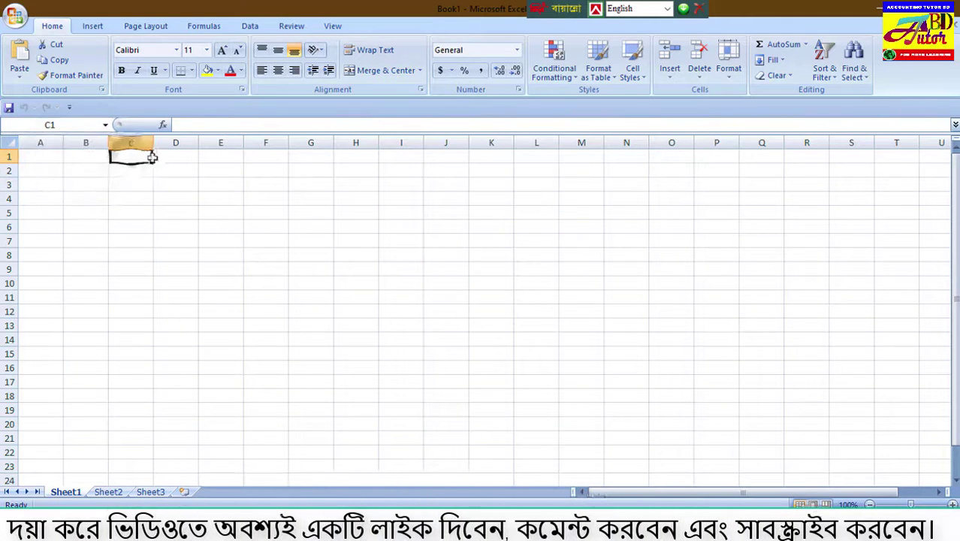
click(42, 156)
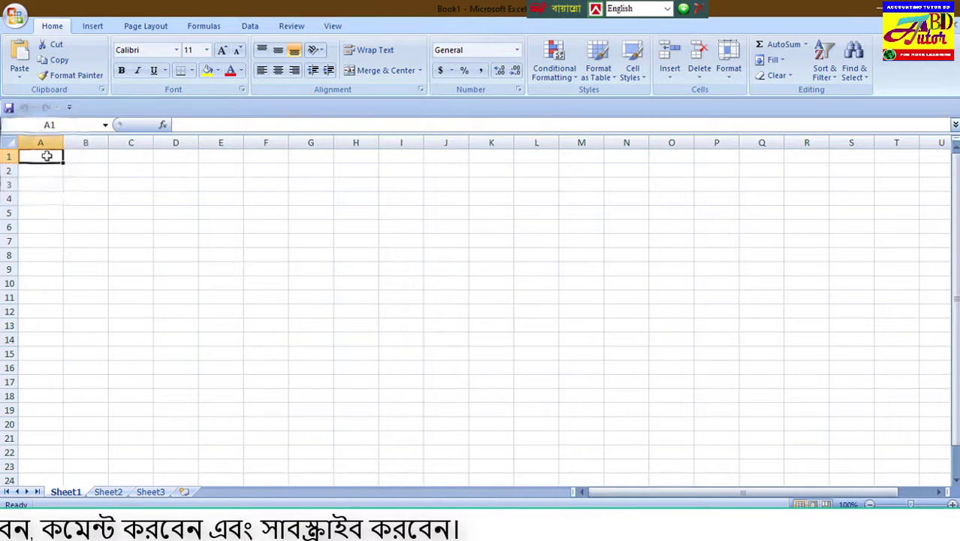
click(79, 156)
click(131, 156)
click(312, 156)
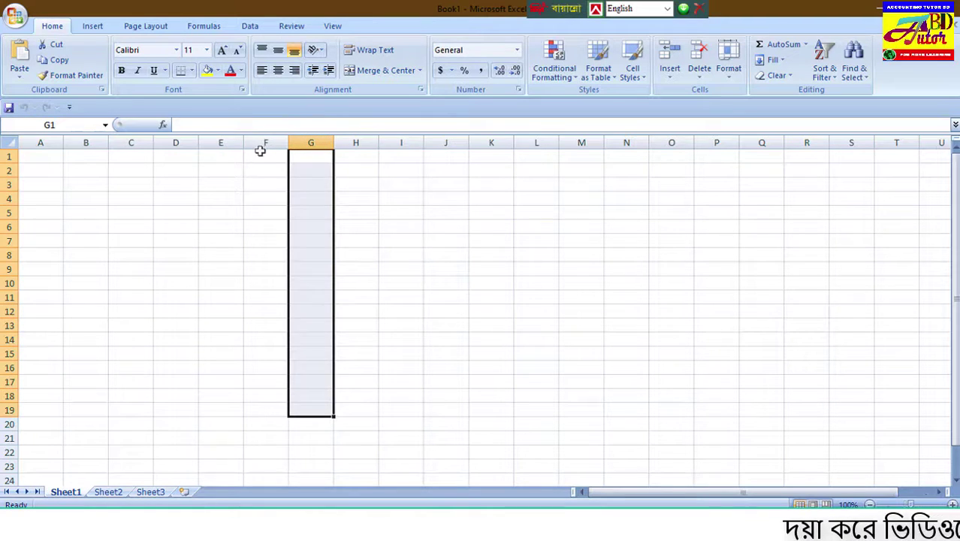
drag(257, 156, 257, 326)
drag(218, 156, 218, 326)
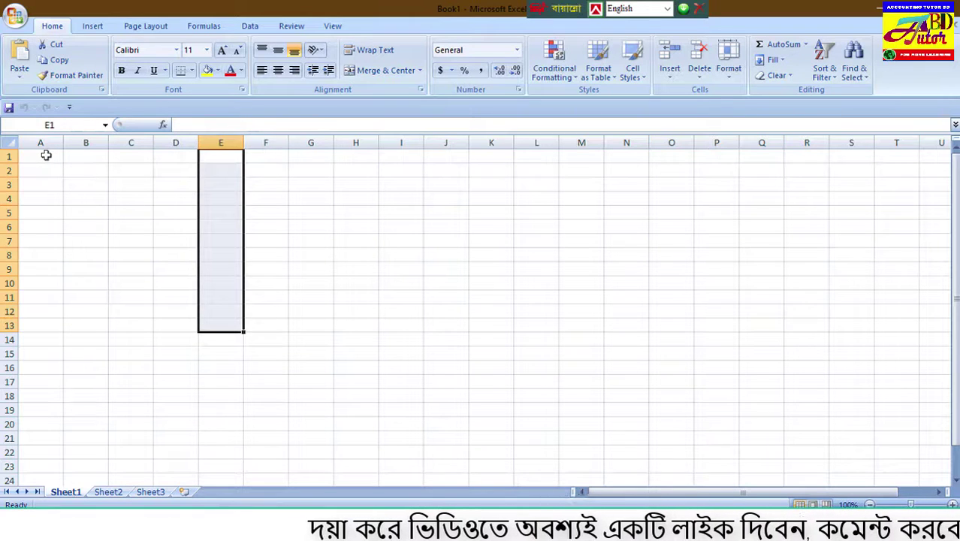
click(46, 155)
click(81, 156)
click(120, 156)
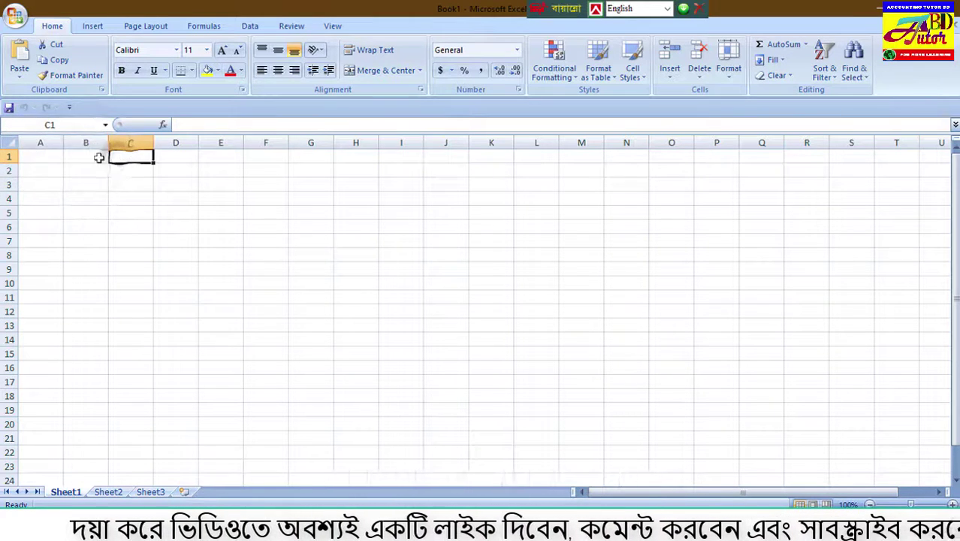
click(35, 156)
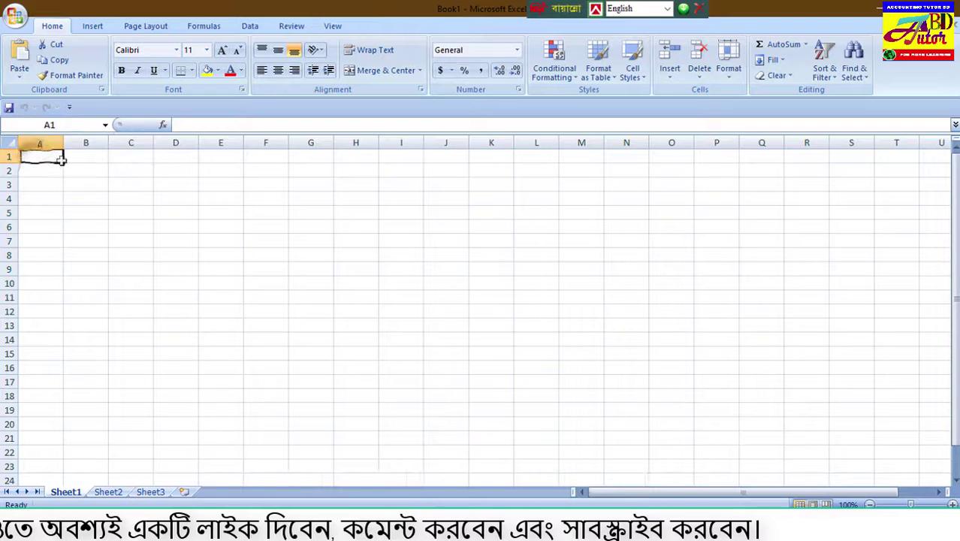
drag(62, 159, 447, 158)
drag(40, 167, 369, 178)
drag(38, 215, 162, 213)
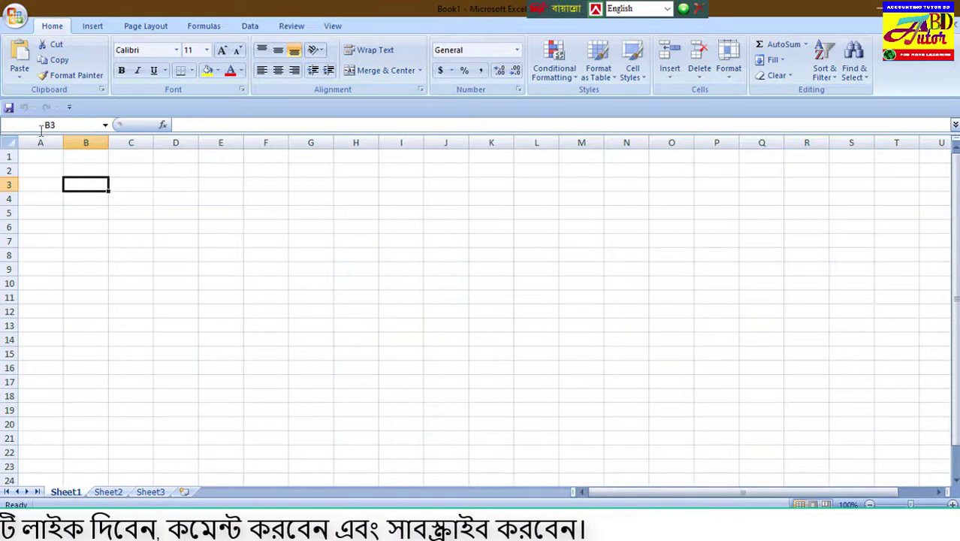
click(61, 124)
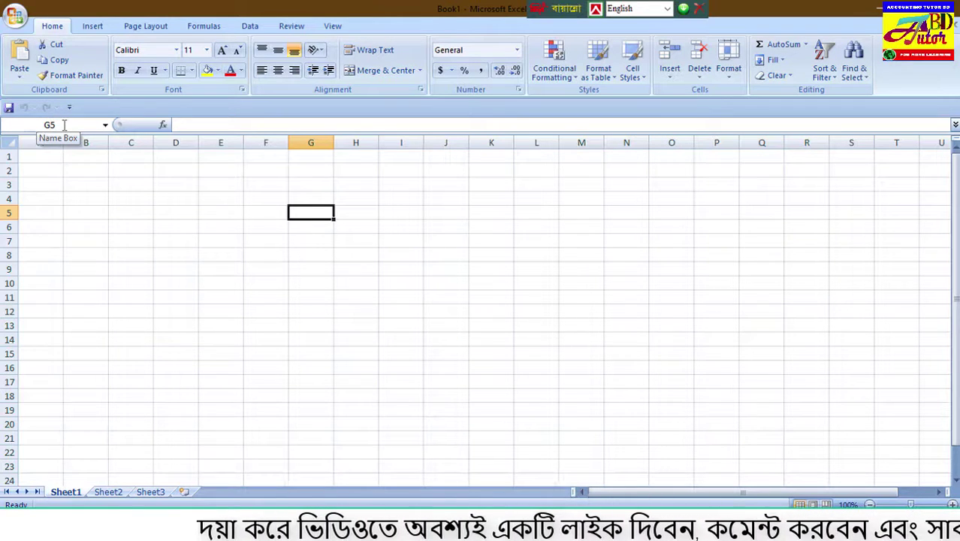
click(182, 226)
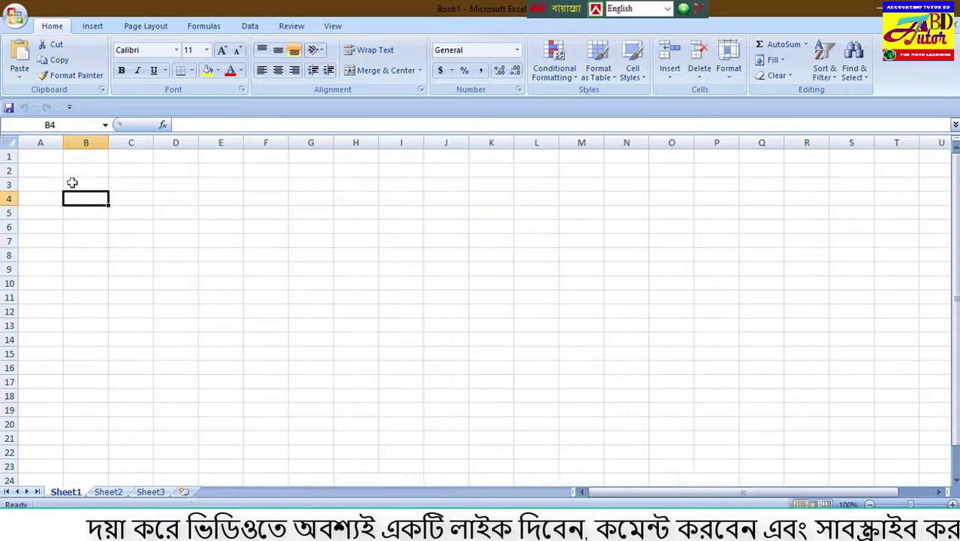
click(82, 160)
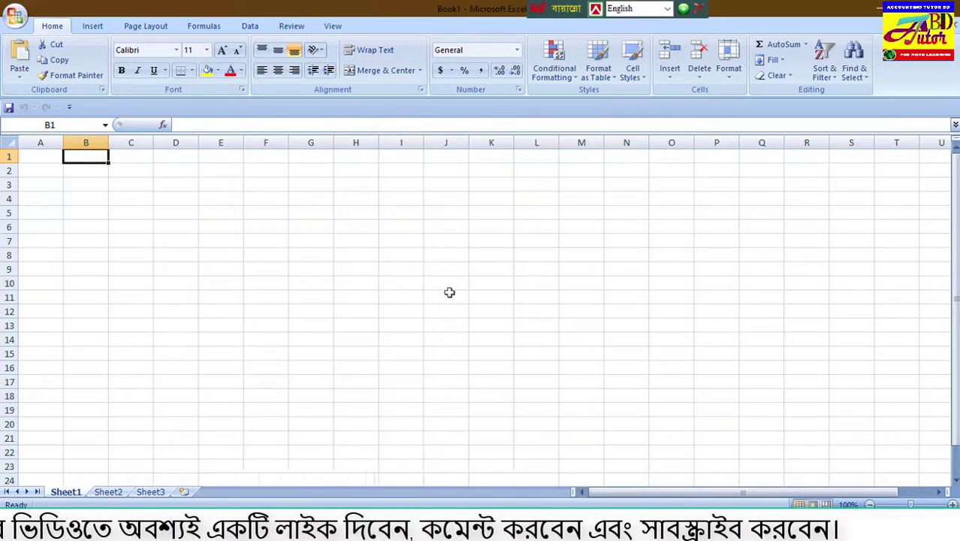
- Enter the heading Serial in cell A1
click(43, 157)
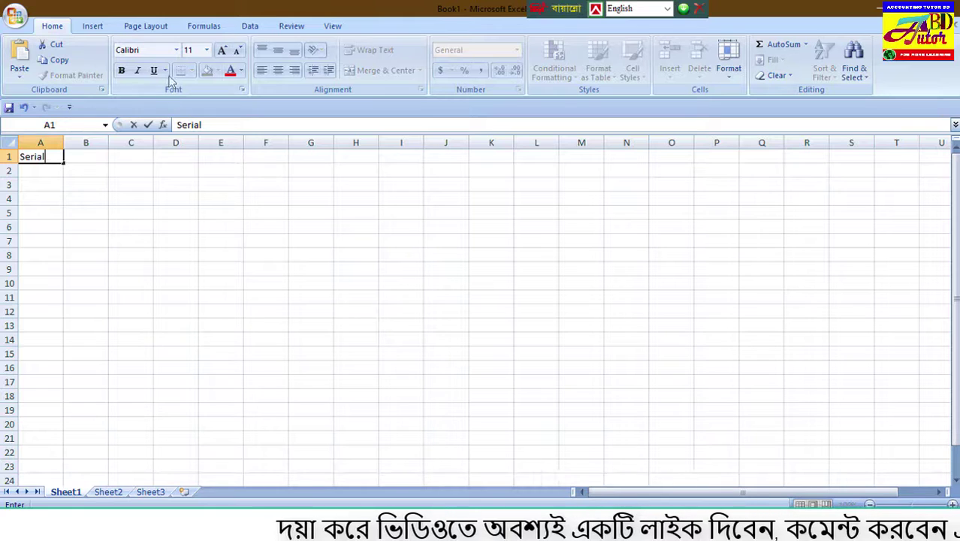
click(128, 185)
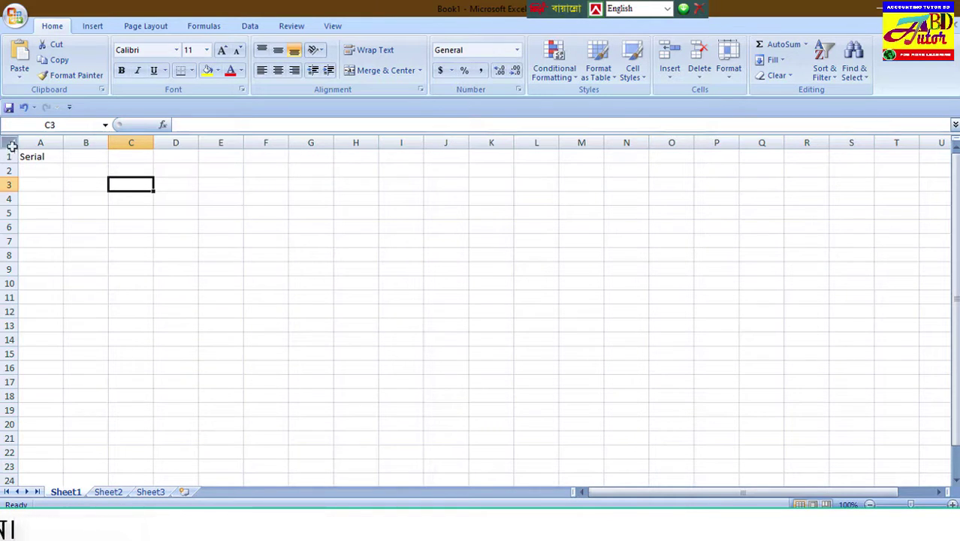
- Set the font of the entire worksheet to Times New Roman
click(12, 144)
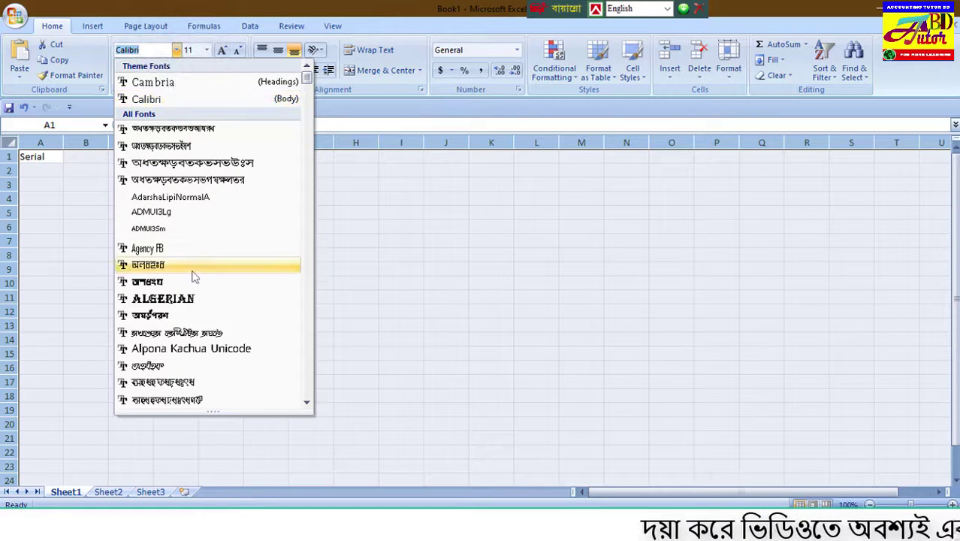
scroll(194, 278, down, 20)
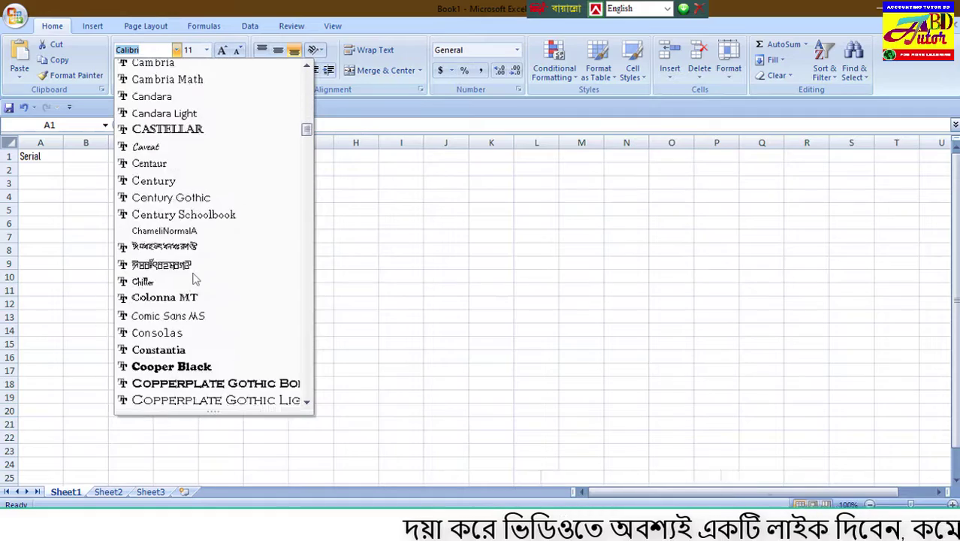
scroll(194, 278, down, 20)
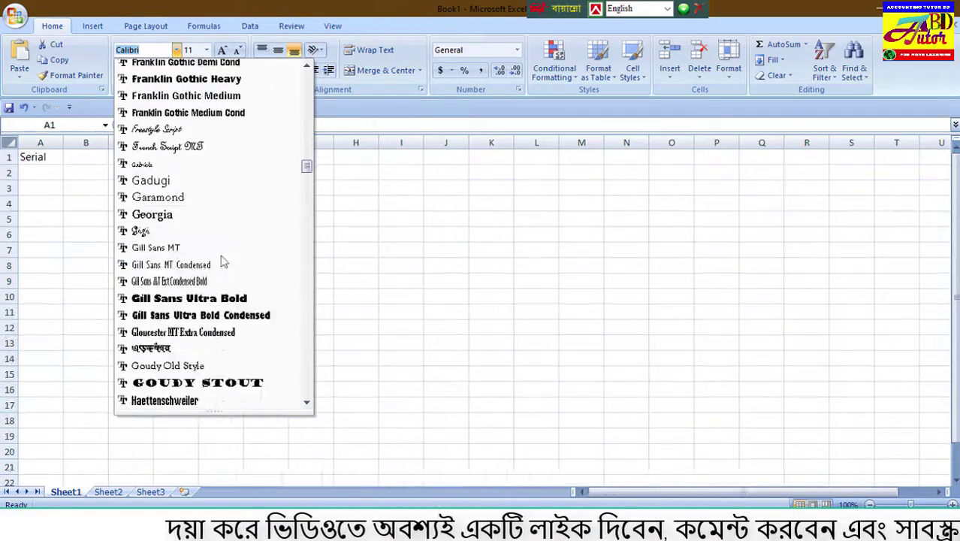
scroll(222, 263, down, 20)
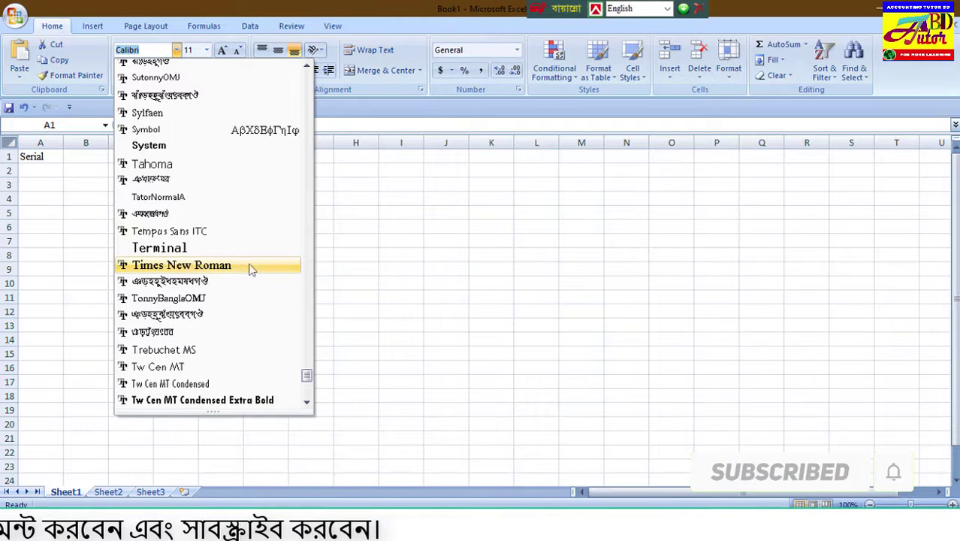
click(251, 268)
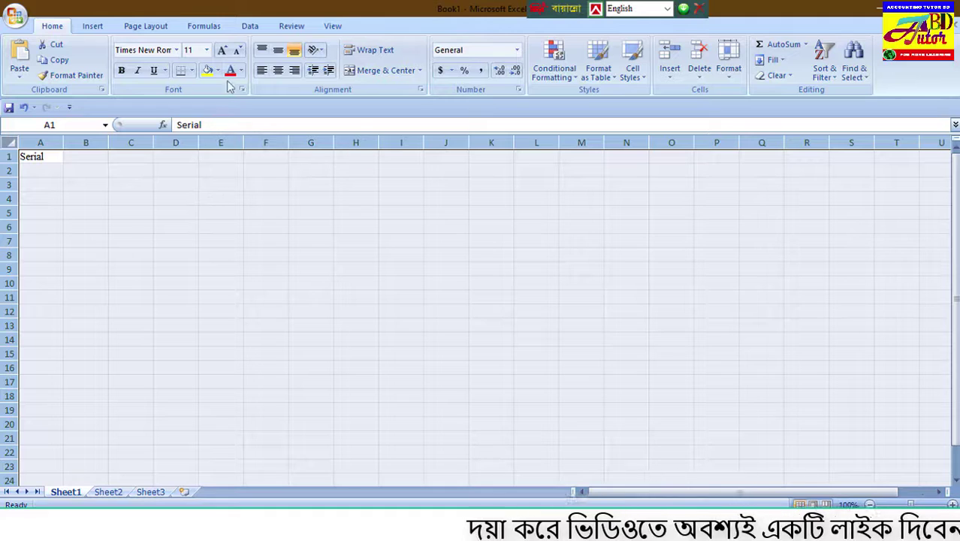
- Set the font size of the entire worksheet to 14
click(206, 50)
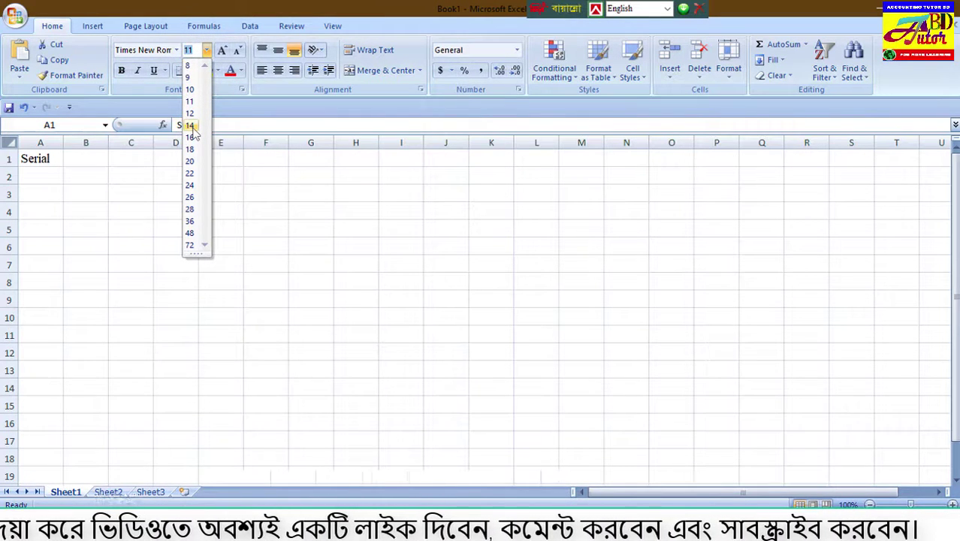
click(189, 126)
click(189, 223)
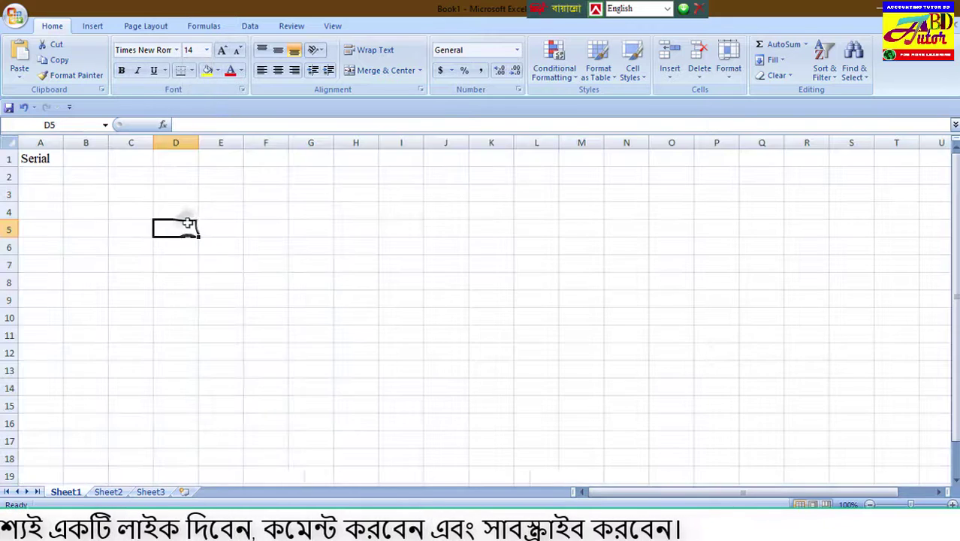
click(404, 269)
click(445, 333)
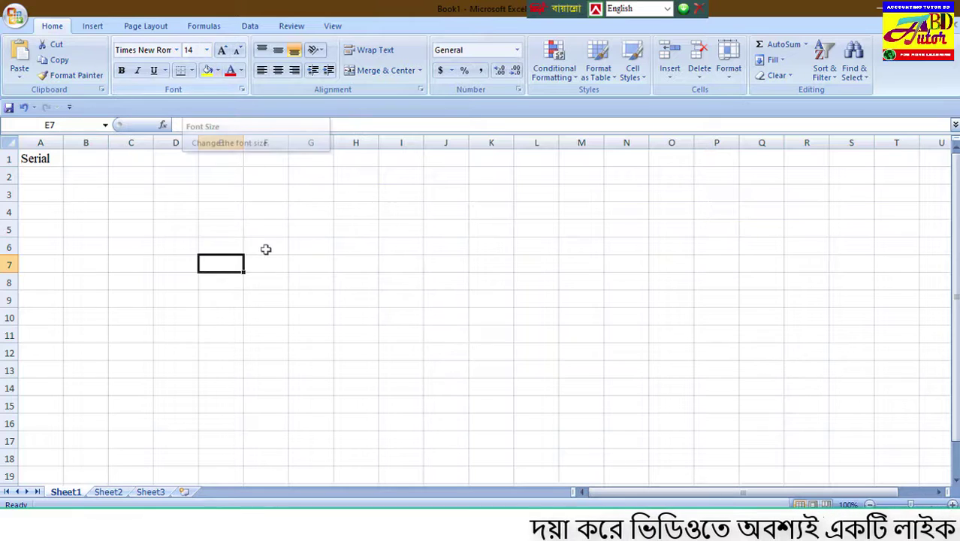
- Enter the serial numbers 1, 2, 3 and 4 in cells A2 to A5 under the Serial heading
click(53, 183)
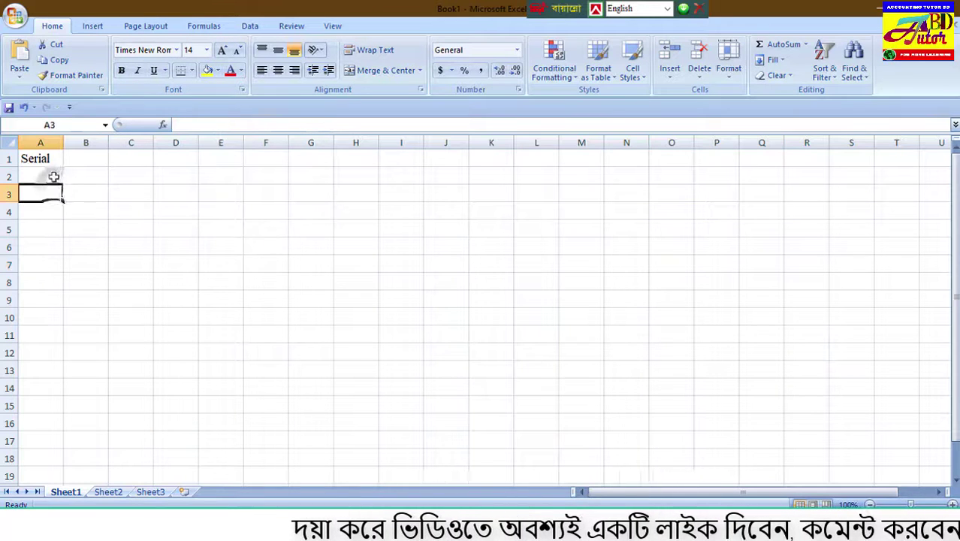
click(55, 159)
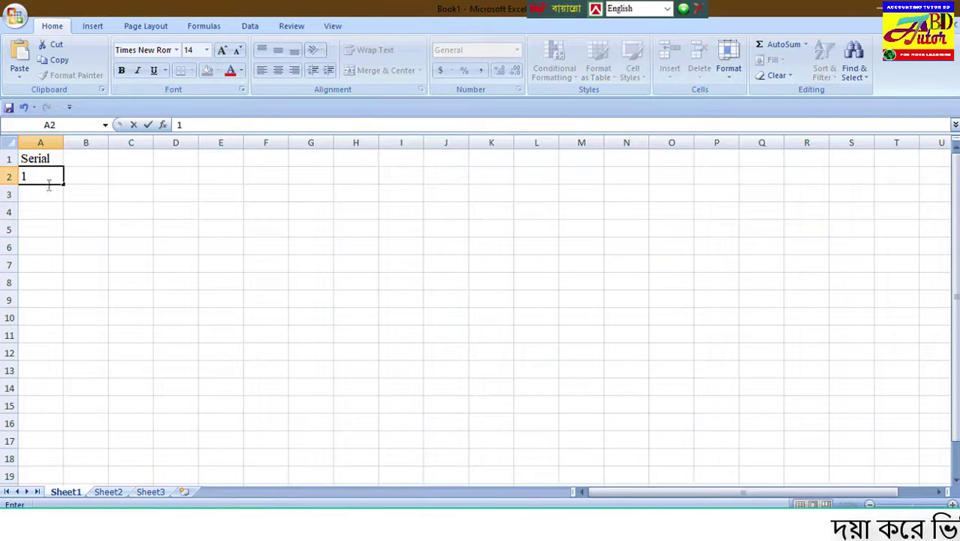
click(47, 196)
text(2)
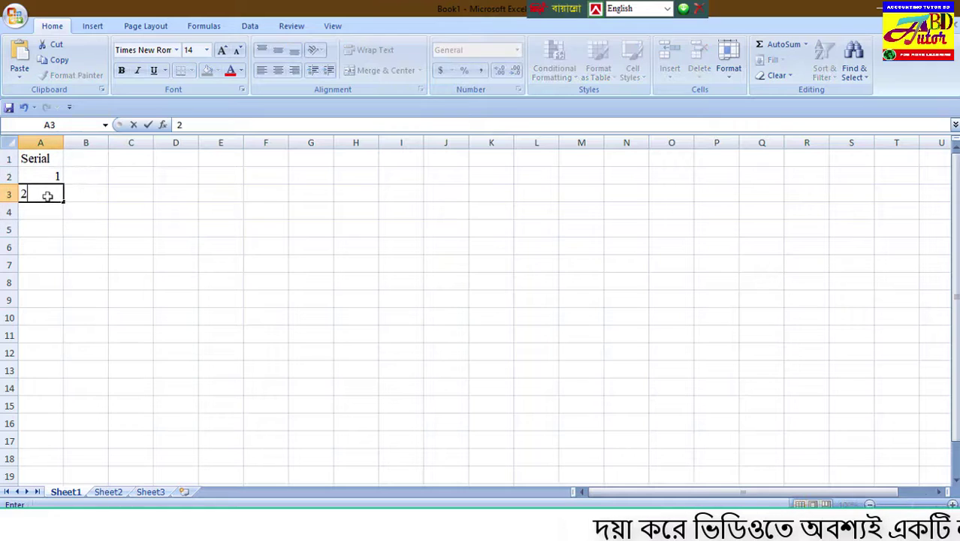
click(53, 212)
text(3)
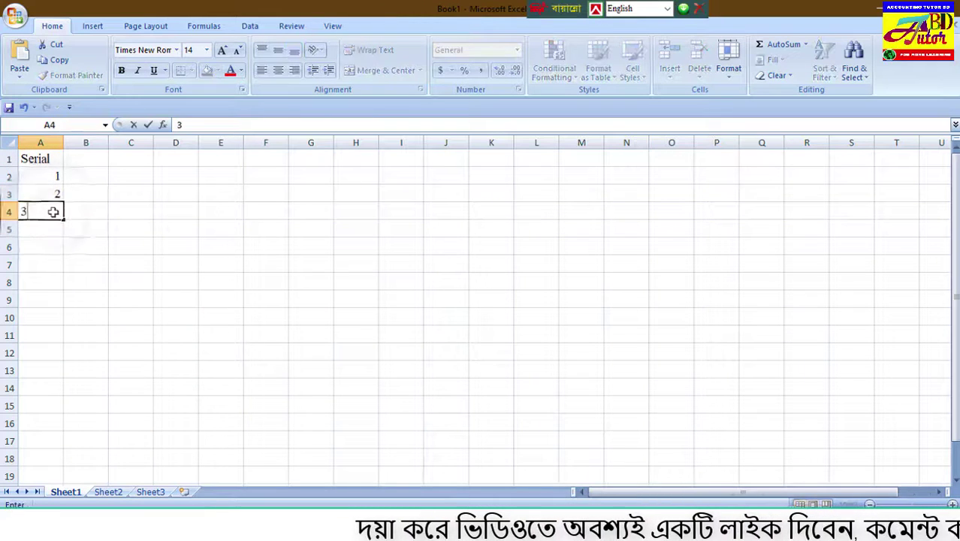
click(47, 231)
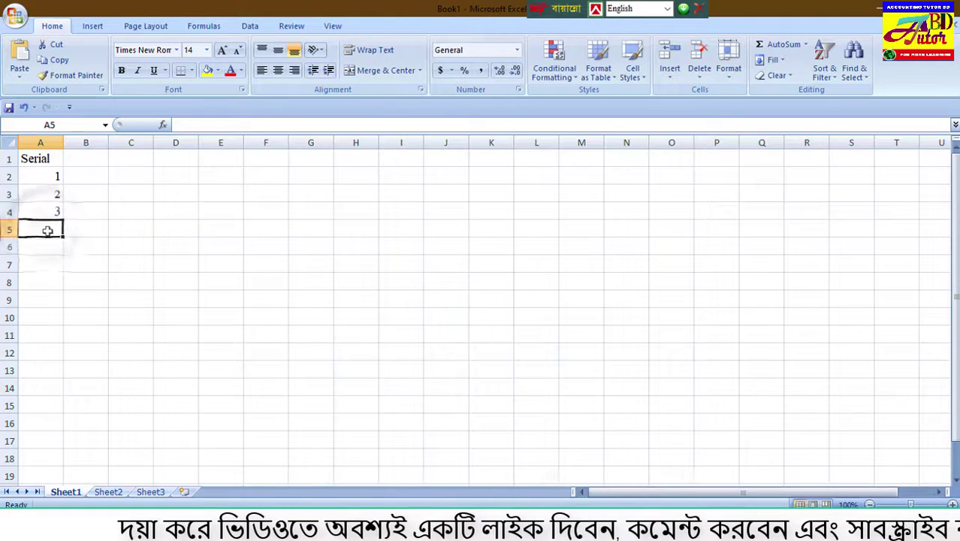
text(4)
click(80, 233)
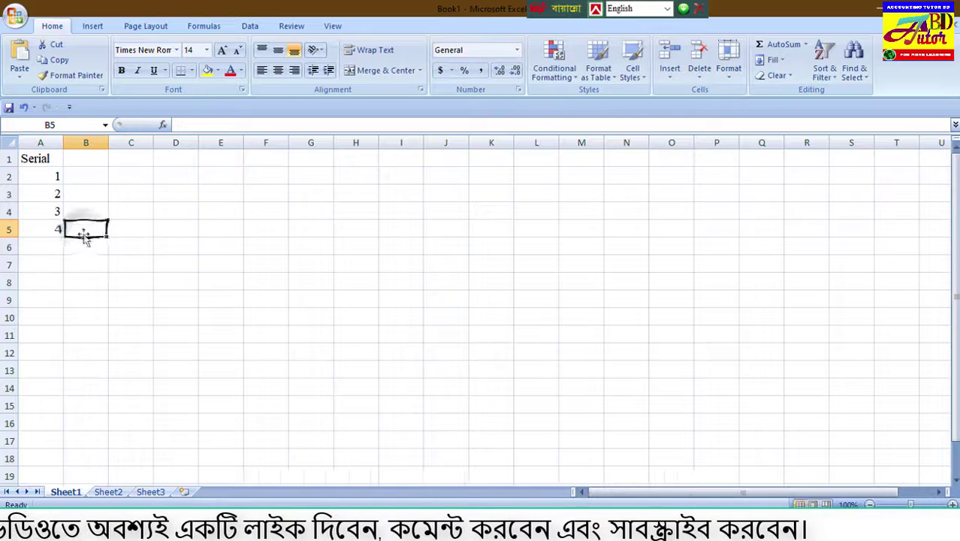
- Clear cells A4:A5 and extend the number series from A2:A3 down to 10 in cell A11
drag(46, 209, 51, 223)
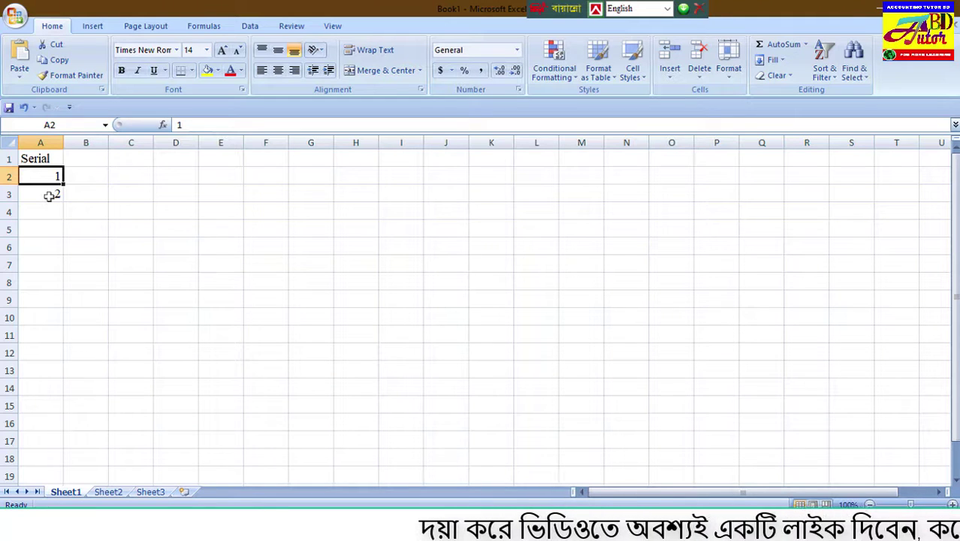
shift+click(57, 191)
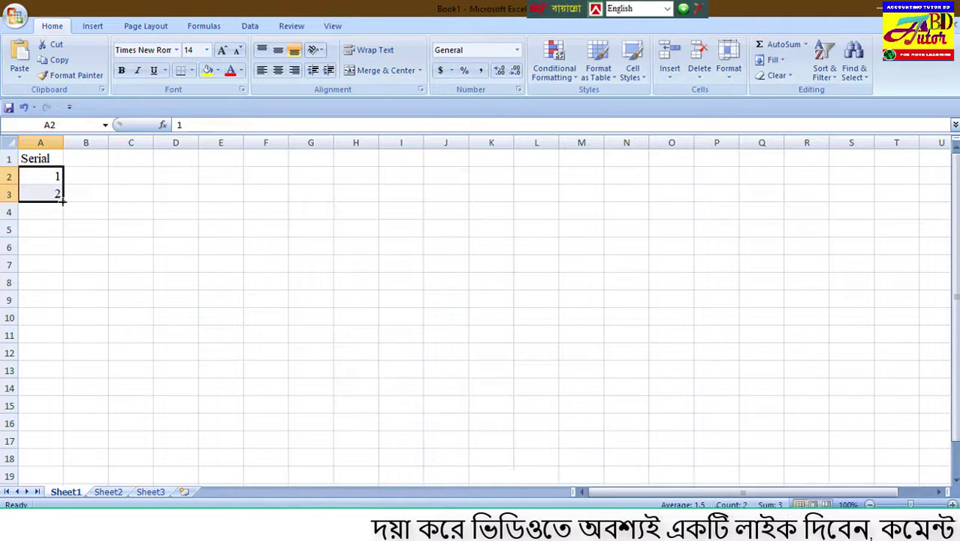
drag(63, 201, 58, 311)
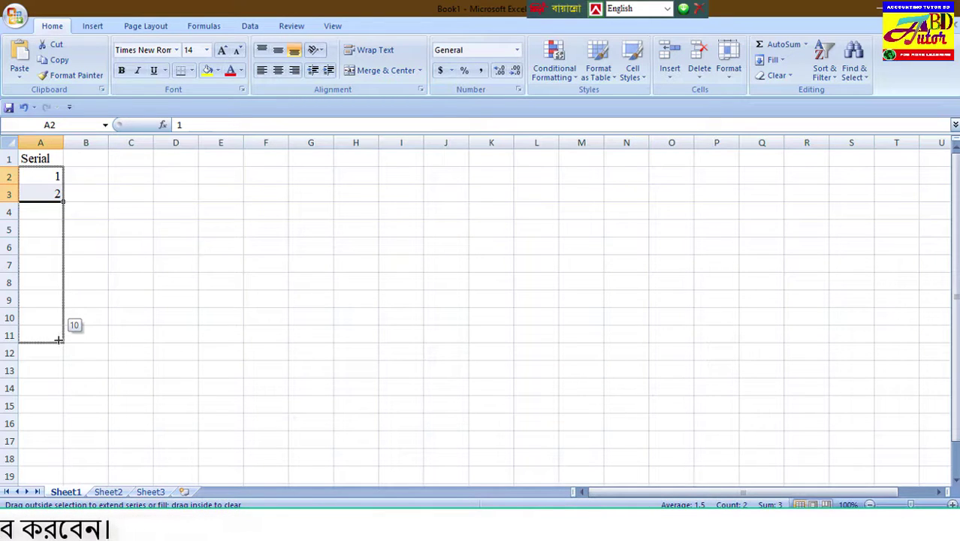
drag(59, 339, 59, 339)
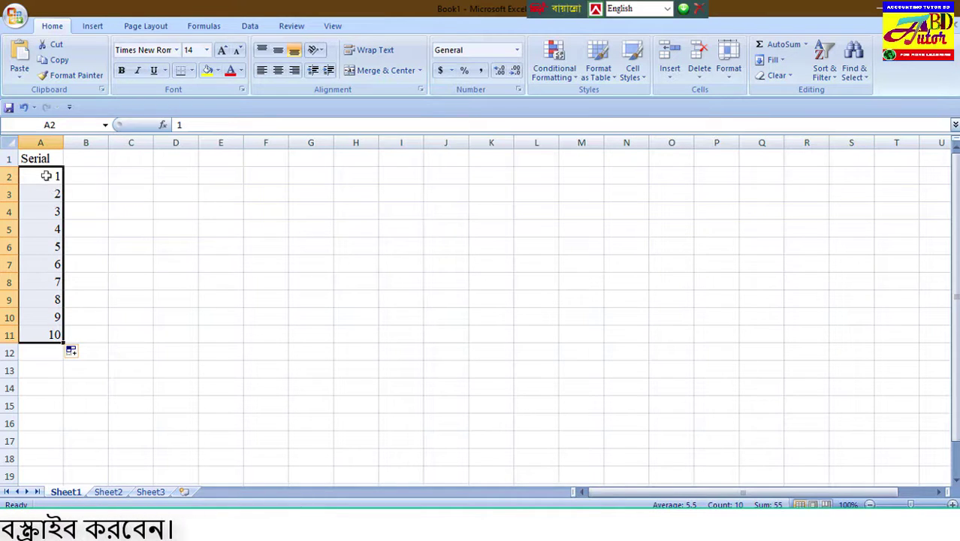
- Center the serial numbers in A2:A11 and the Serial heading in A1 horizontally
click(279, 71)
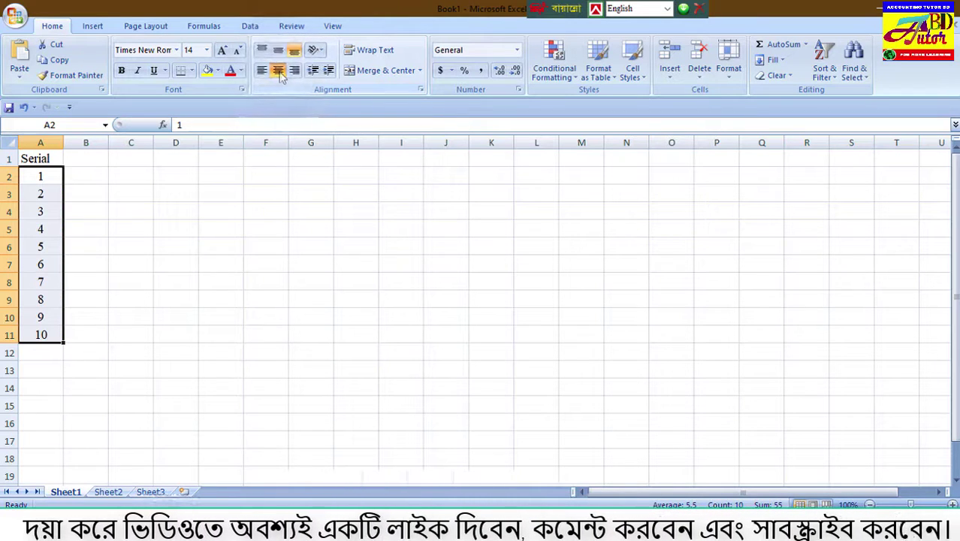
click(48, 157)
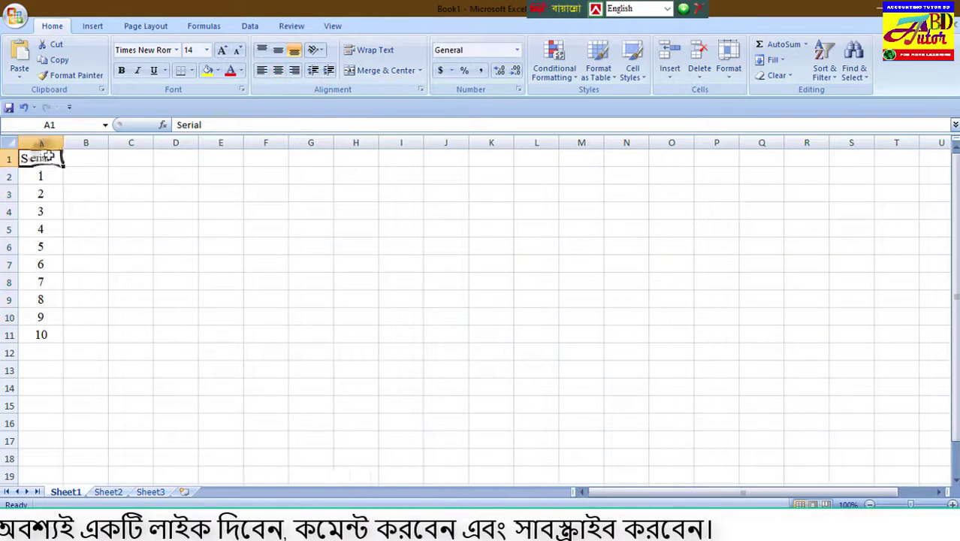
drag(48, 157, 52, 335)
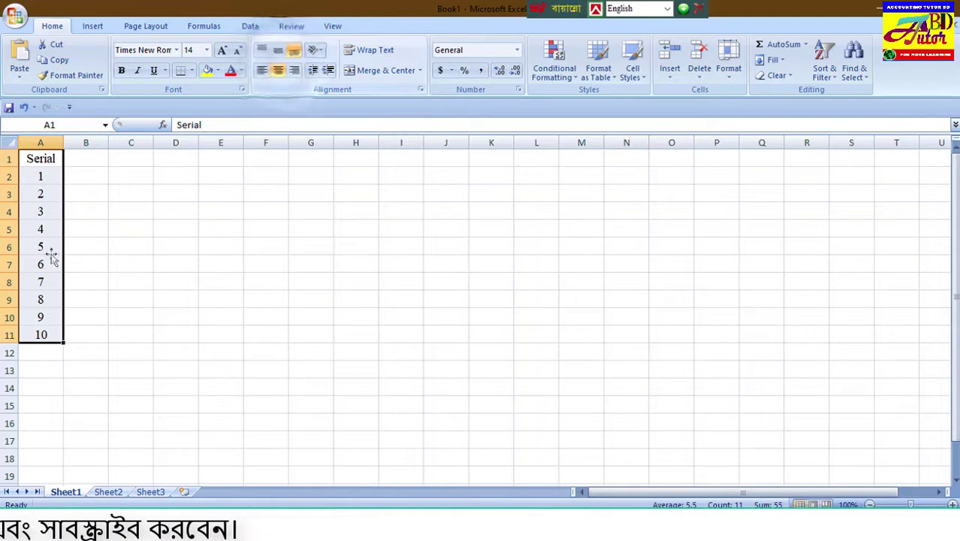
- Enter the heading Name in cell B1, beside the Serial heading
click(80, 193)
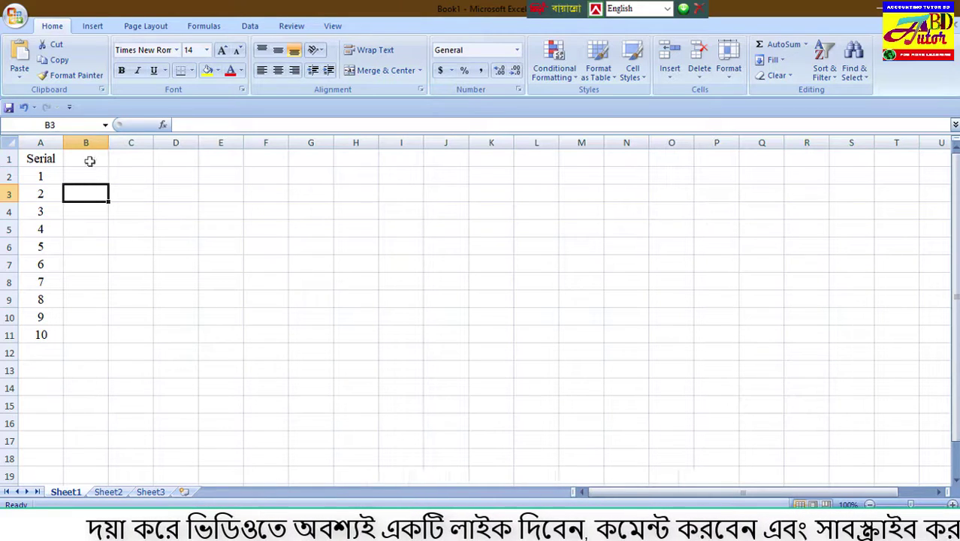
click(88, 160)
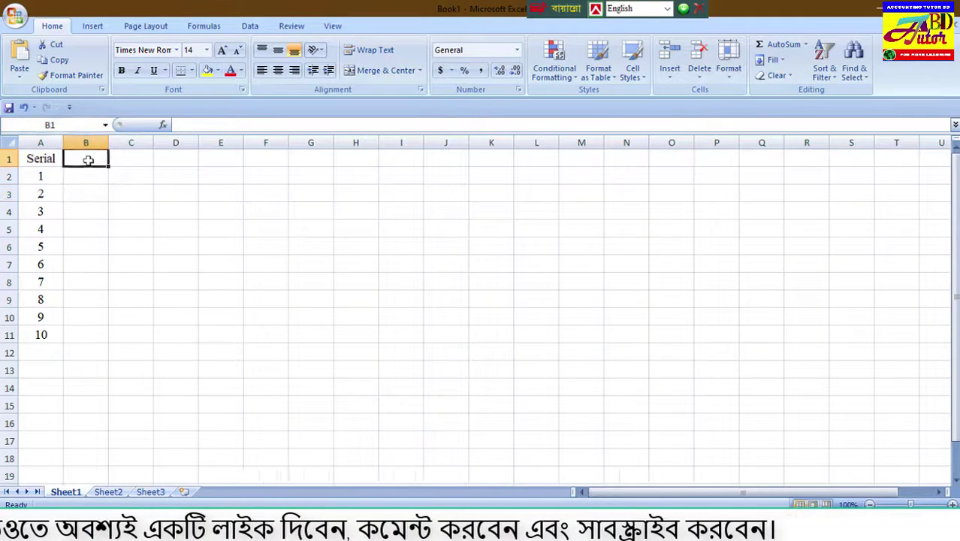
click(47, 160)
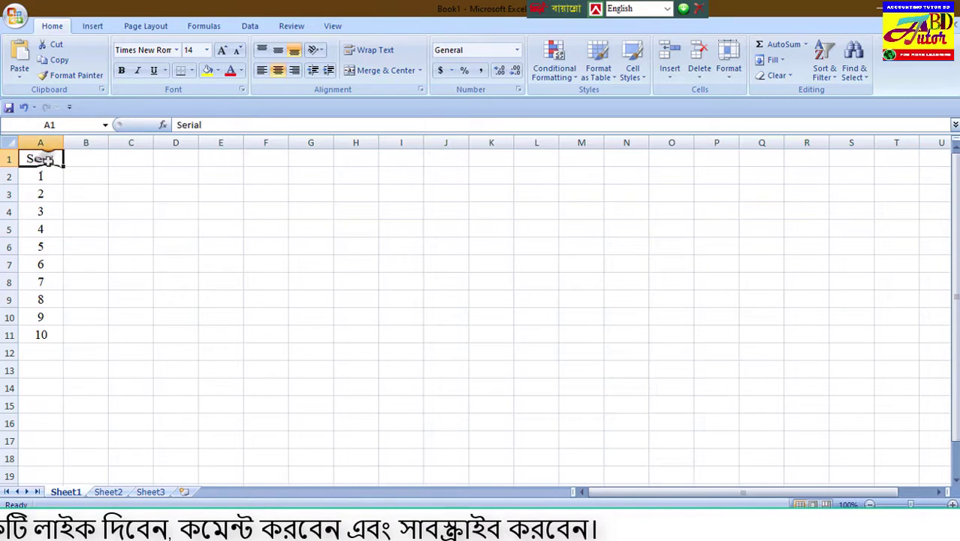
click(84, 160)
text(Name)
click(124, 211)
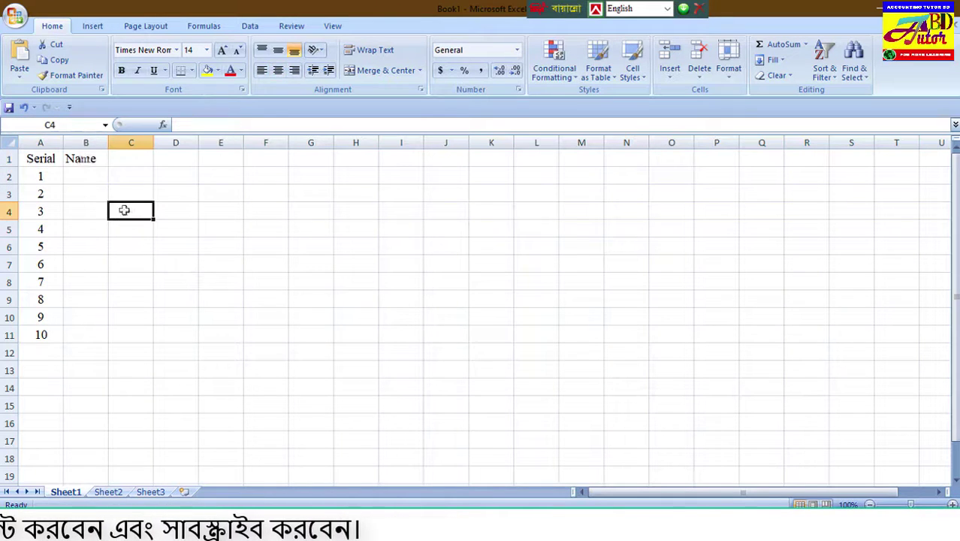
- Fill cells B2:B11 under the Name heading with one person's first name for each serial number from 1 to 10
click(90, 160)
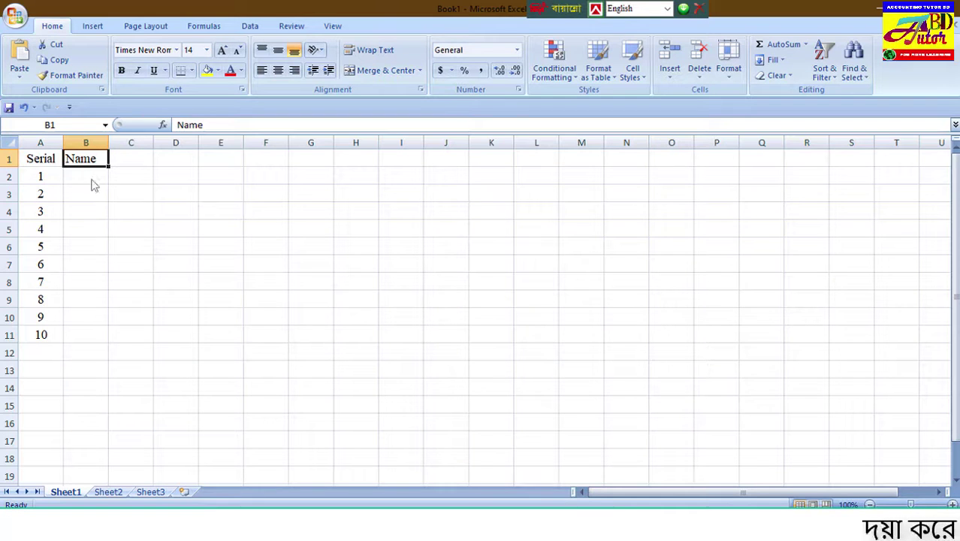
drag(92, 184, 80, 270)
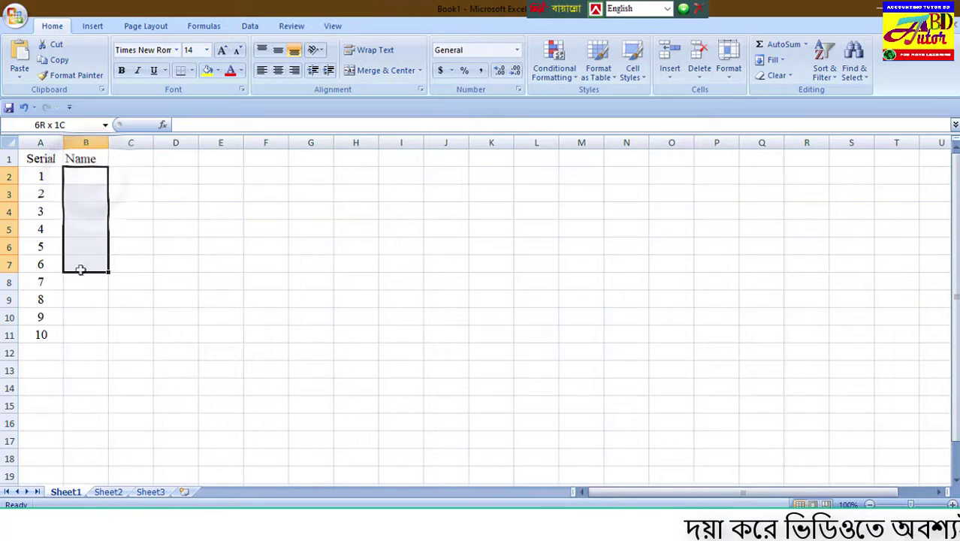
click(41, 176)
drag(73, 174, 72, 328)
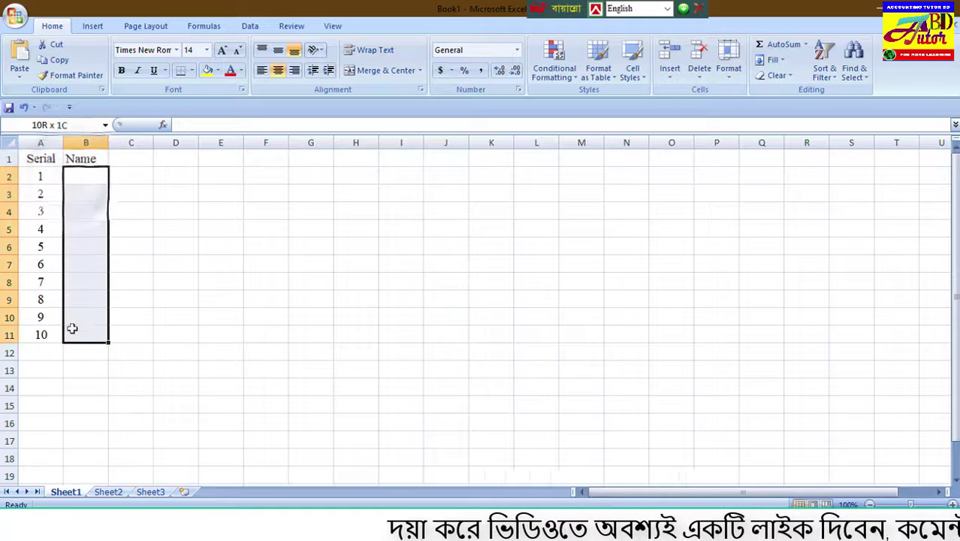
drag(36, 177, 35, 336)
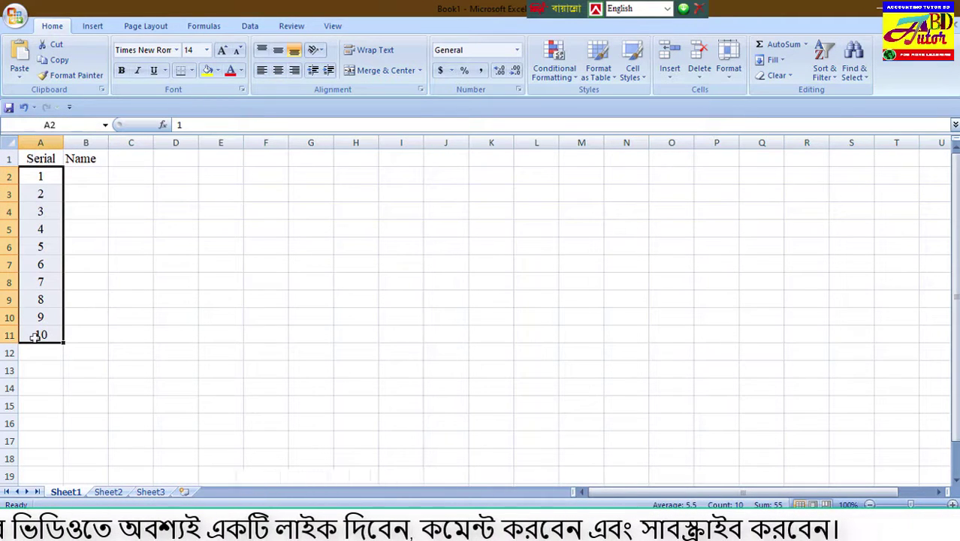
click(80, 176)
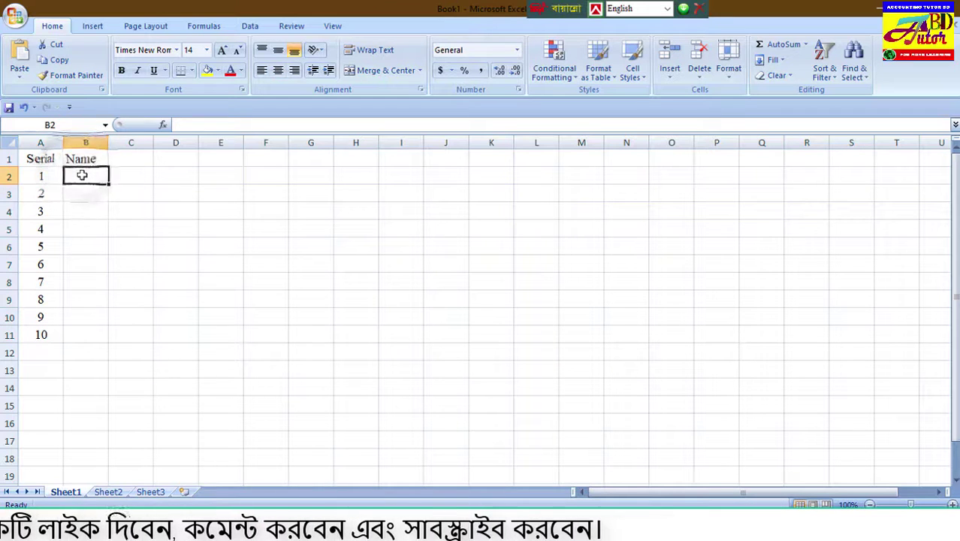
drag(81, 175, 79, 338)
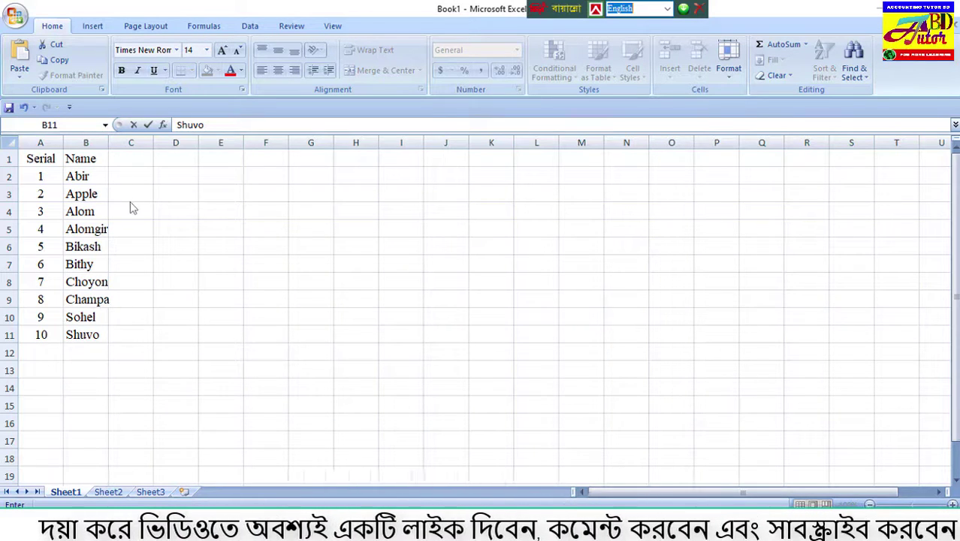
click(36, 158)
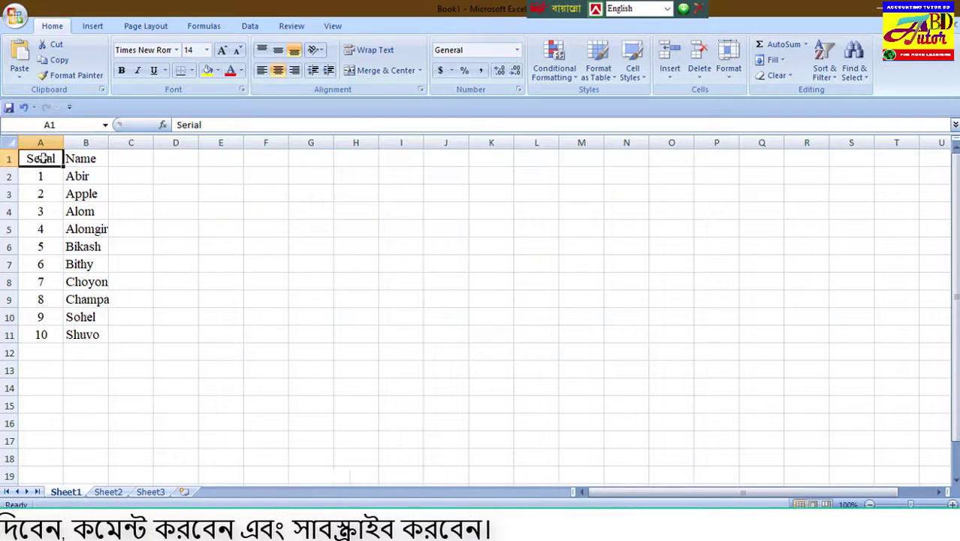
- Apply All Borders to the range A1:I11
drag(55, 158, 399, 332)
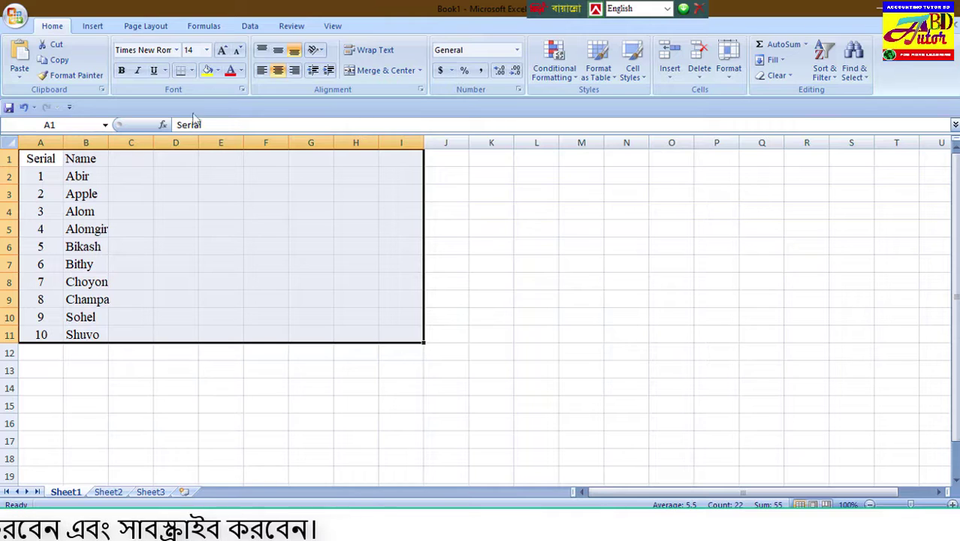
click(192, 71)
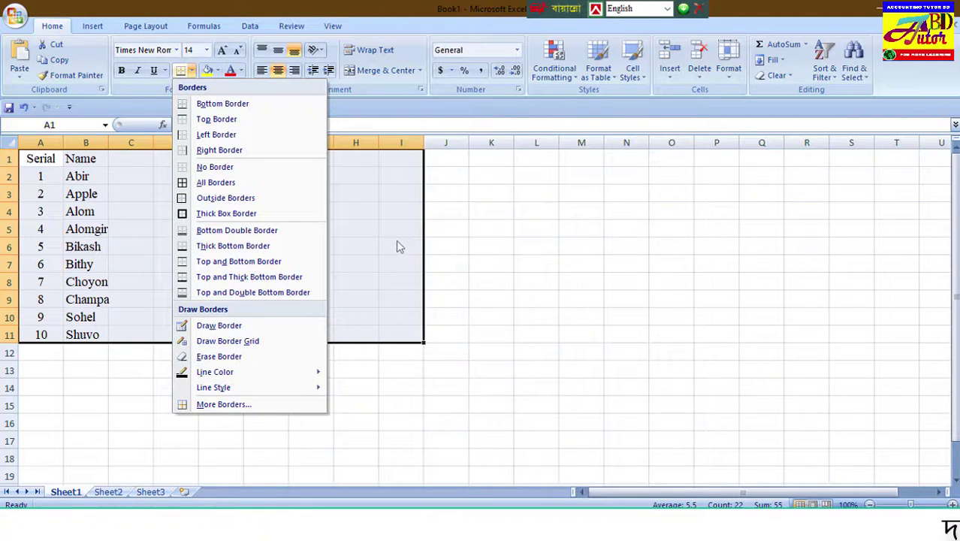
click(257, 186)
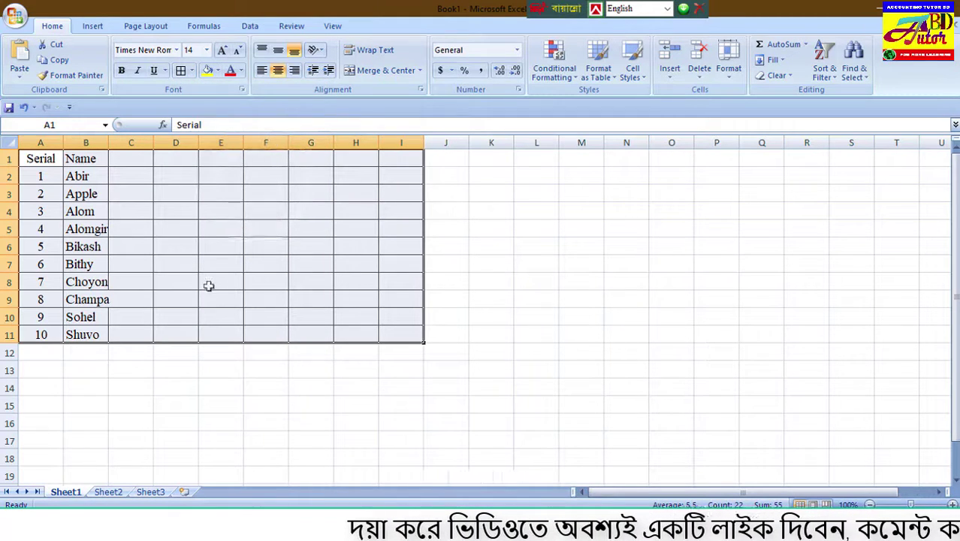
click(145, 298)
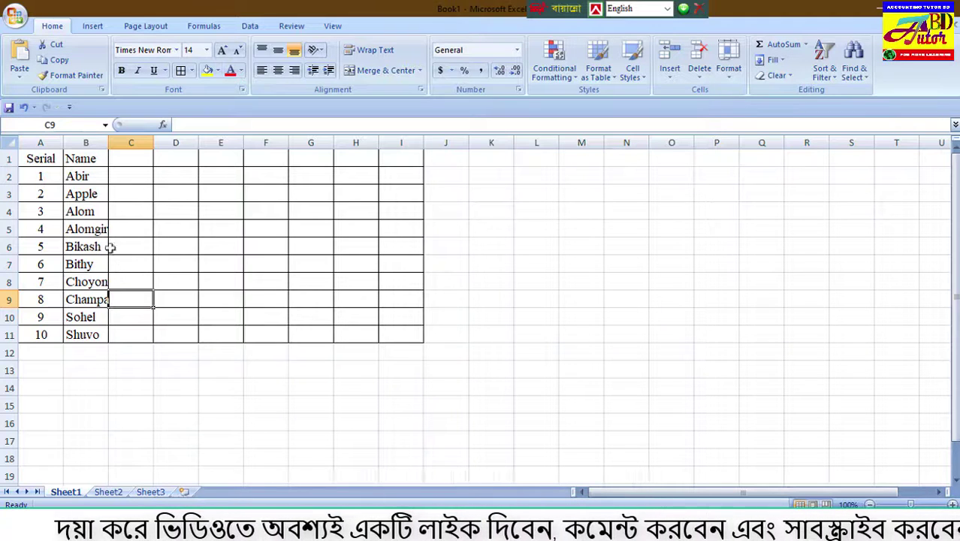
- Auto-fit the width of column B to its longest name
drag(81, 159, 91, 333)
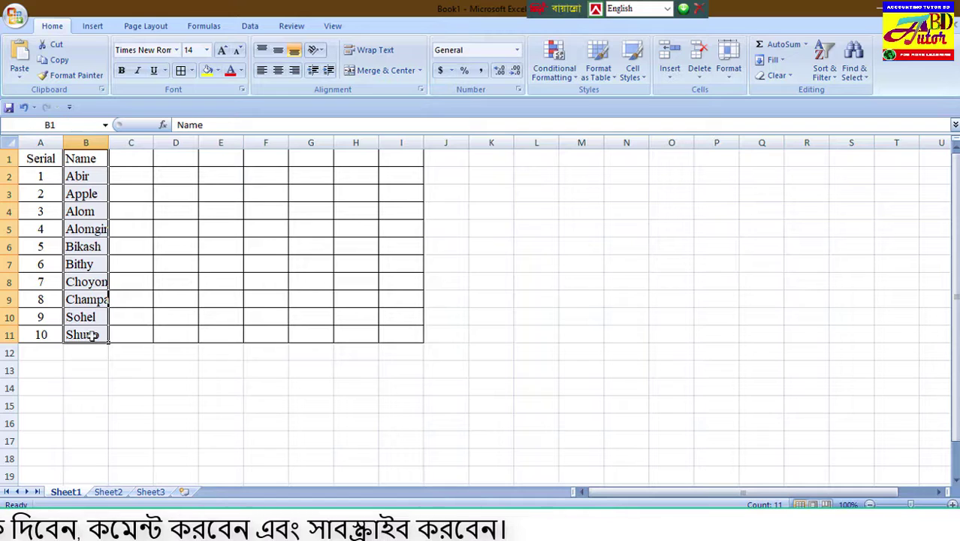
double_click(109, 141)
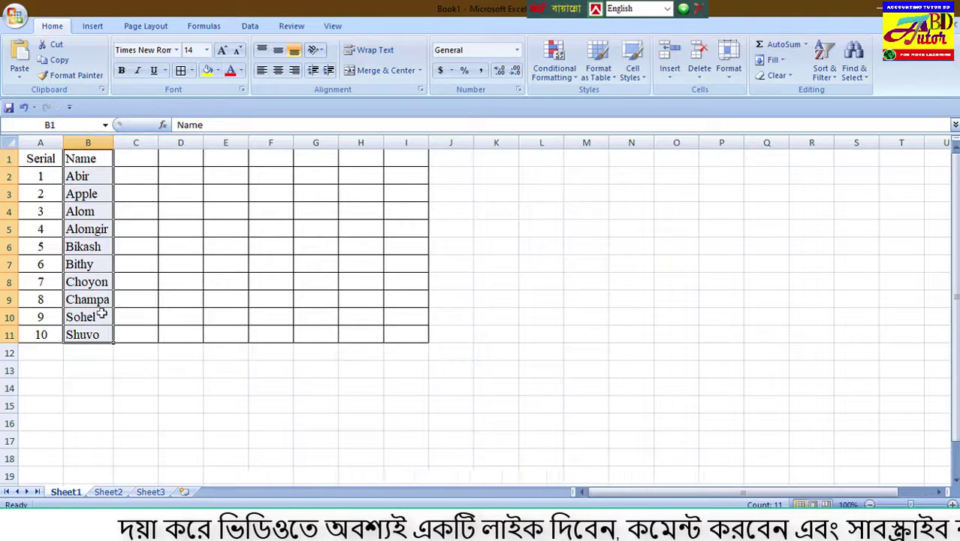
click(44, 180)
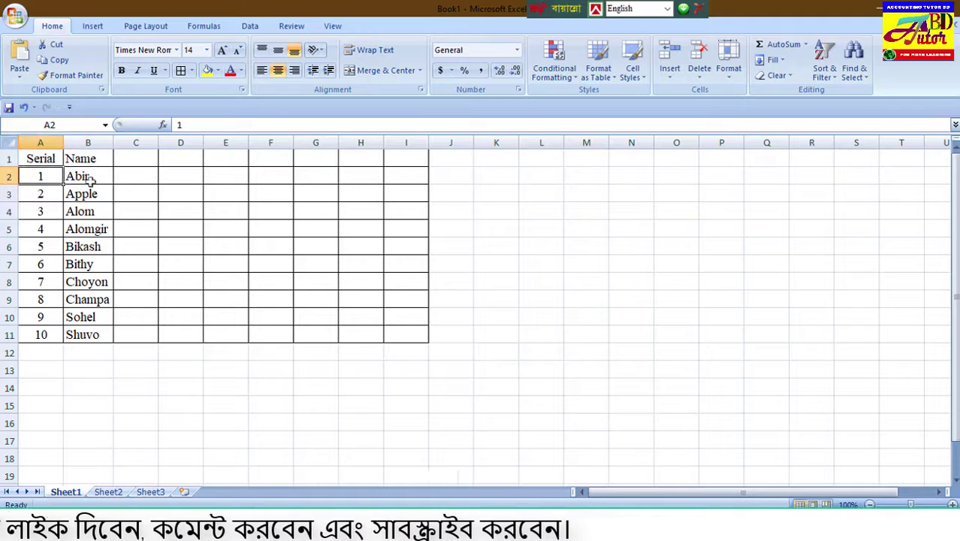
- Enter the heading Wages in cell C1, beside the Name heading
click(87, 156)
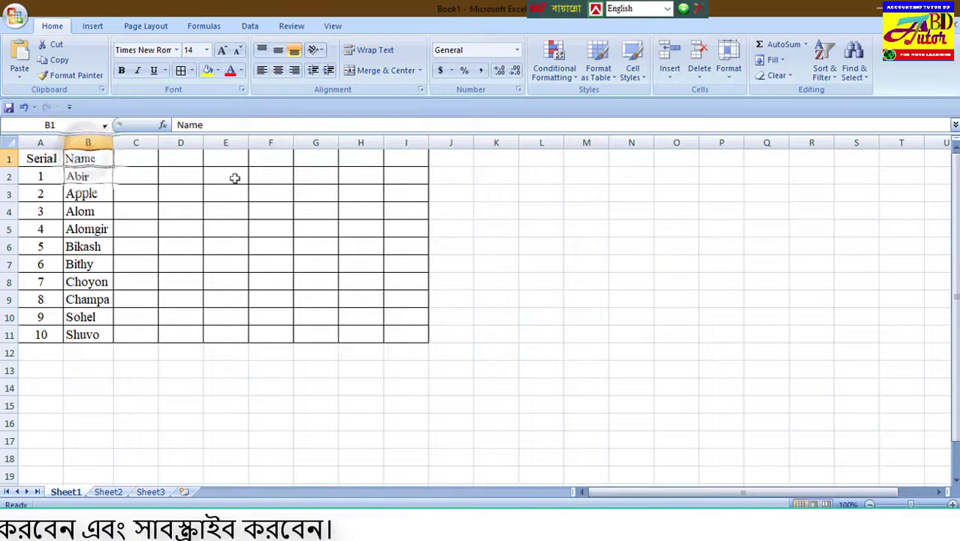
click(138, 159)
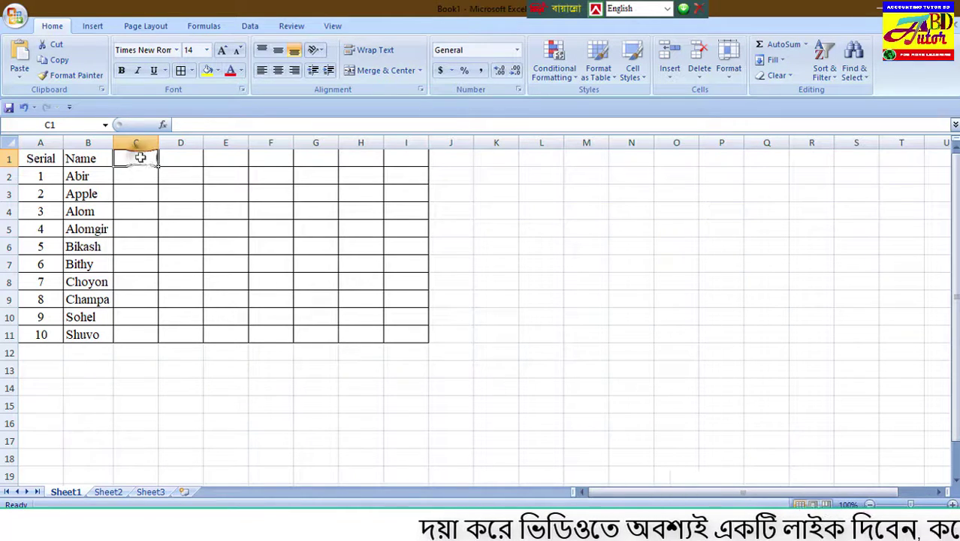
text(Wages)
key(Return)
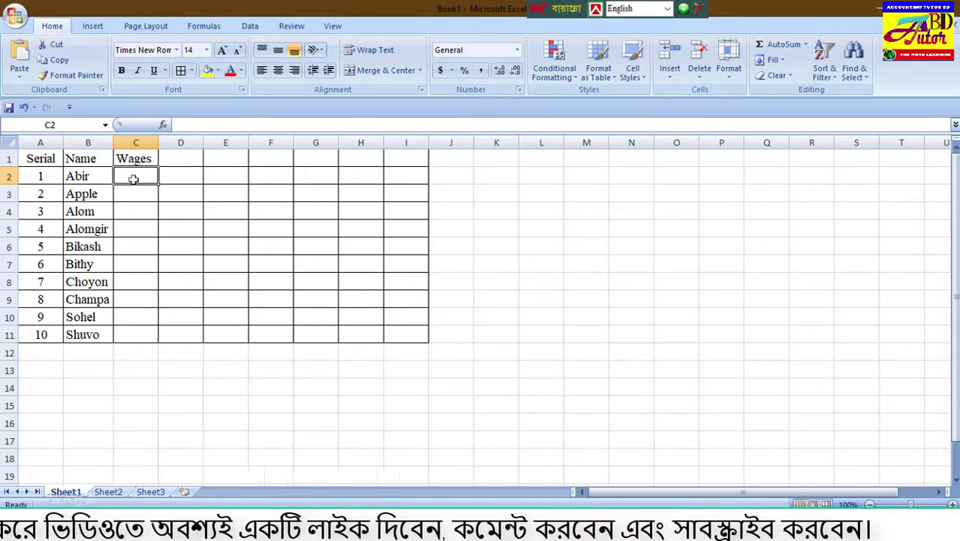
click(288, 179)
click(160, 179)
click(140, 182)
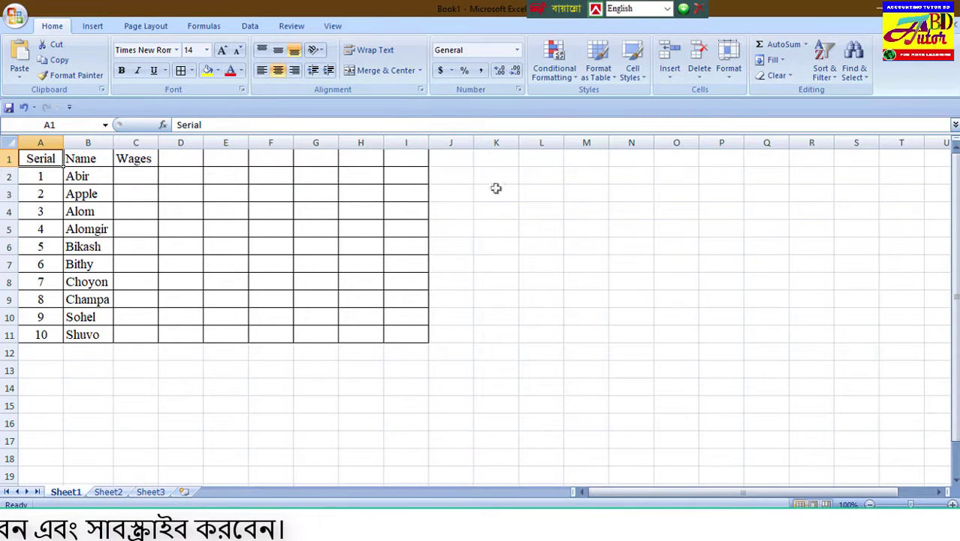
drag(446, 160, 756, 163)
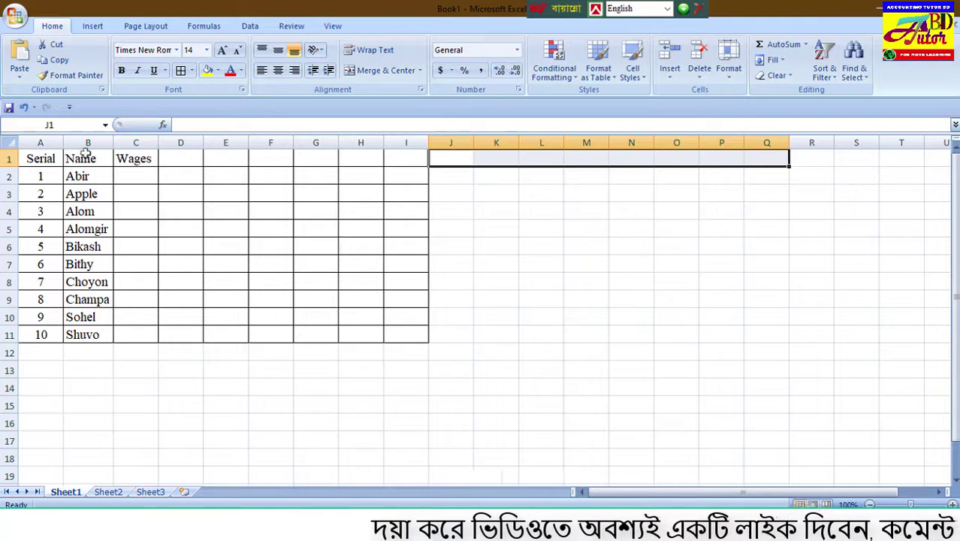
drag(43, 157, 405, 156)
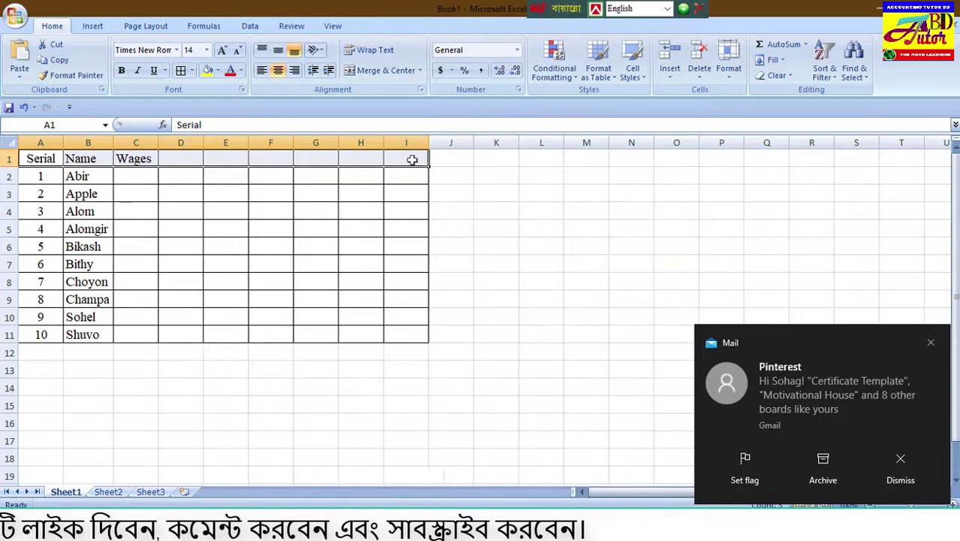
click(27, 163)
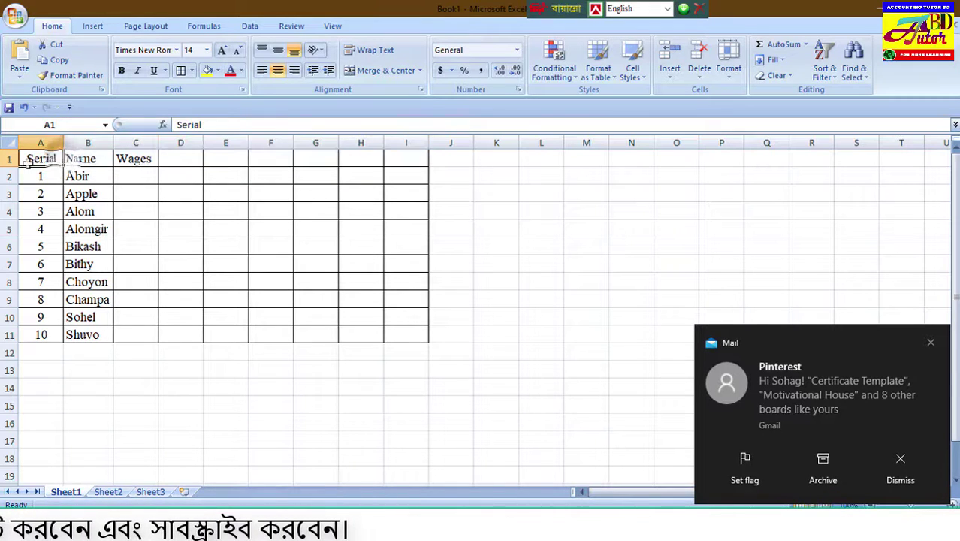
drag(27, 162, 400, 163)
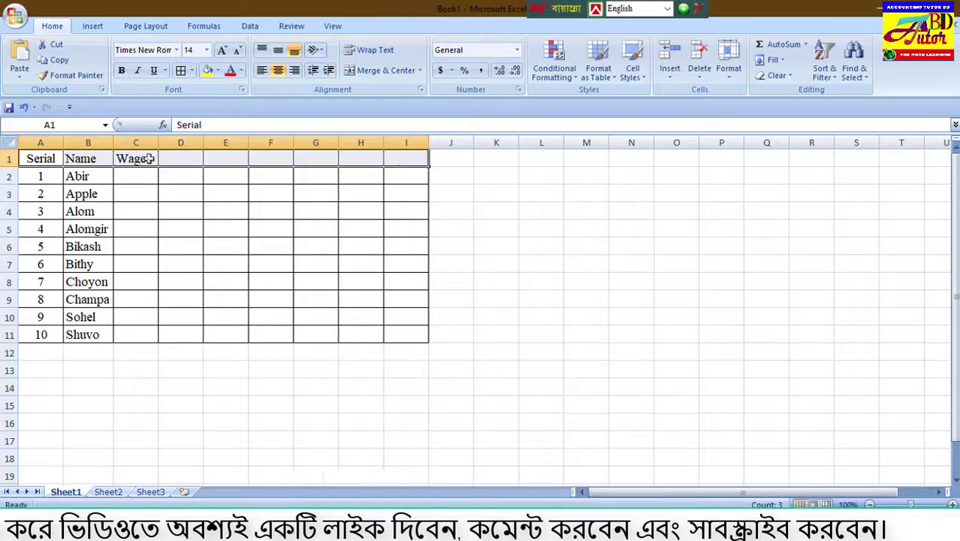
click(476, 177)
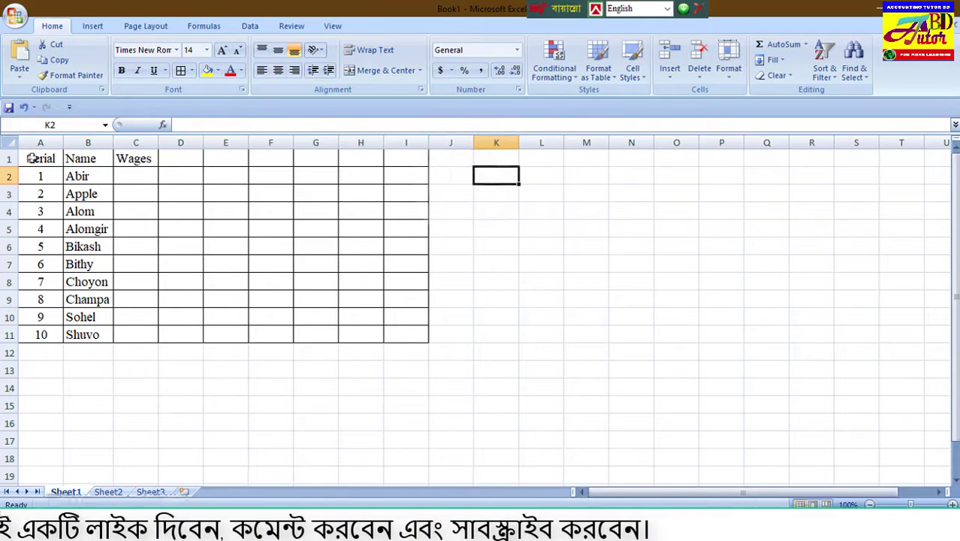
- Insert an entire row above the heading row A1:I1, using the Entire row option
drag(41, 158, 409, 166)
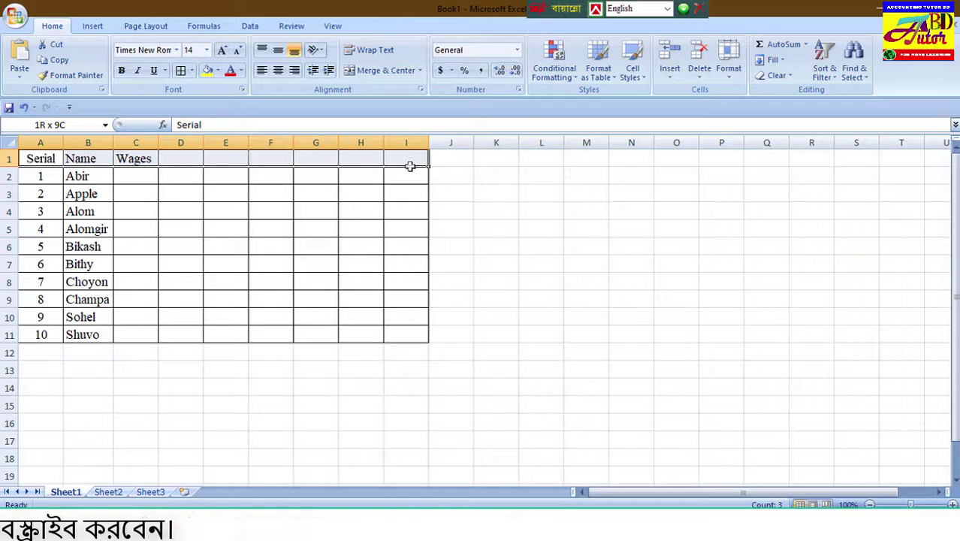
click(485, 173)
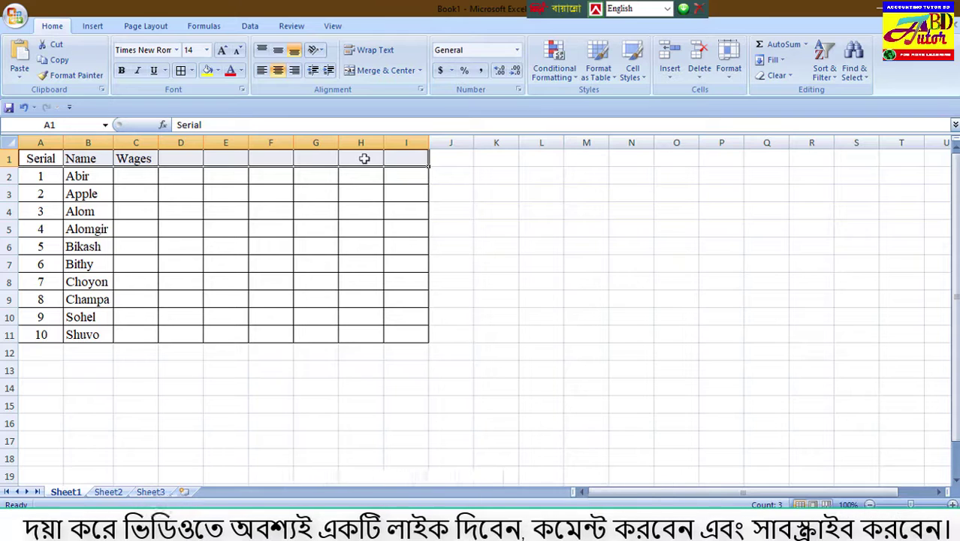
right_click(363, 159)
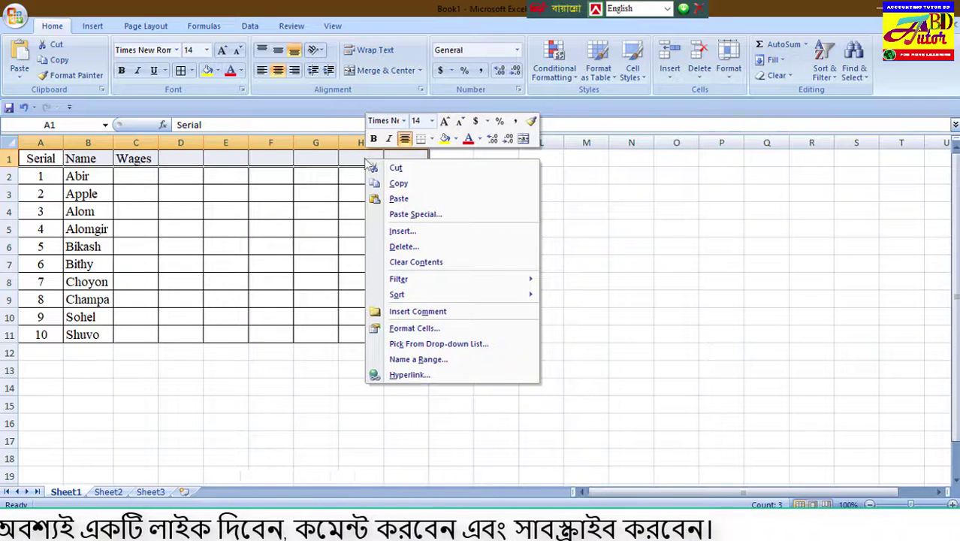
click(402, 231)
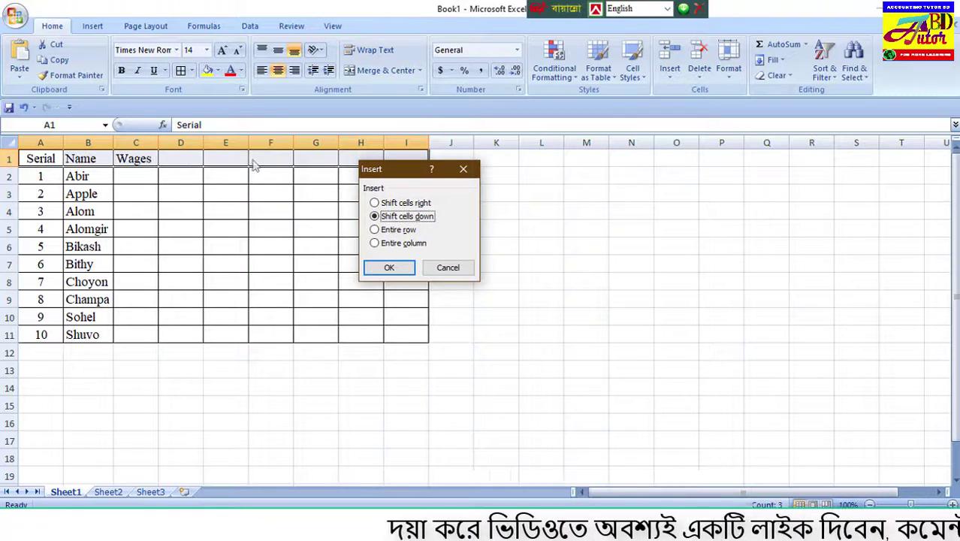
click(375, 230)
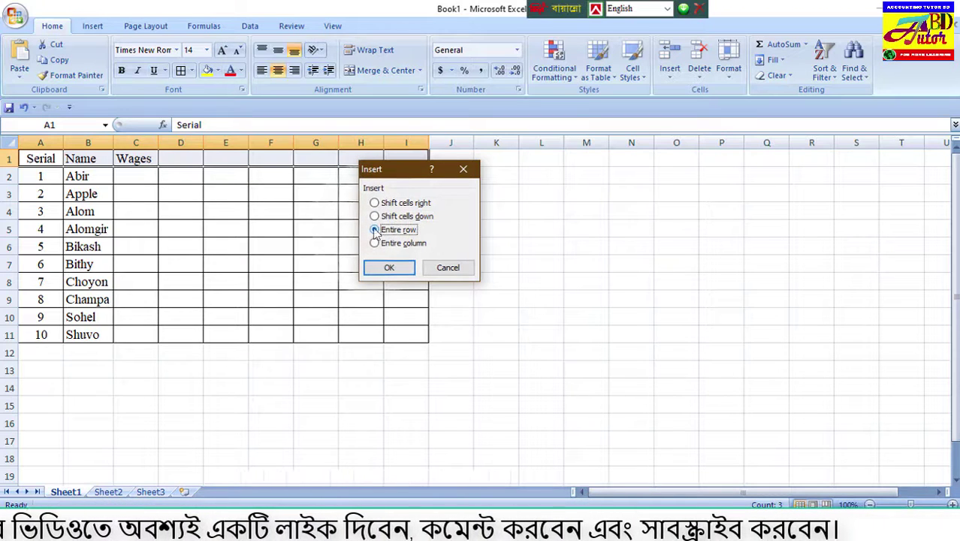
click(389, 268)
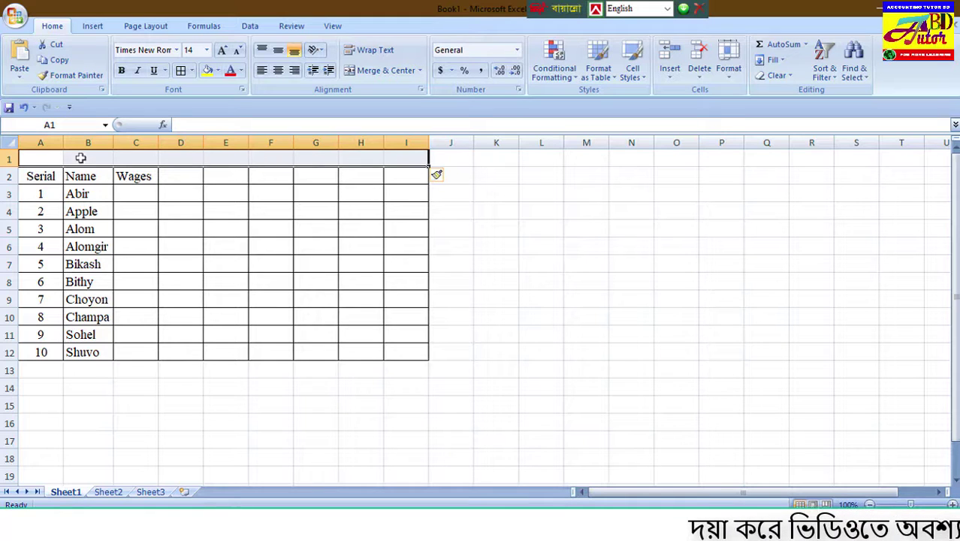
- Insert another entire row above the blank range A1:I1, using the Entire row option
click(48, 157)
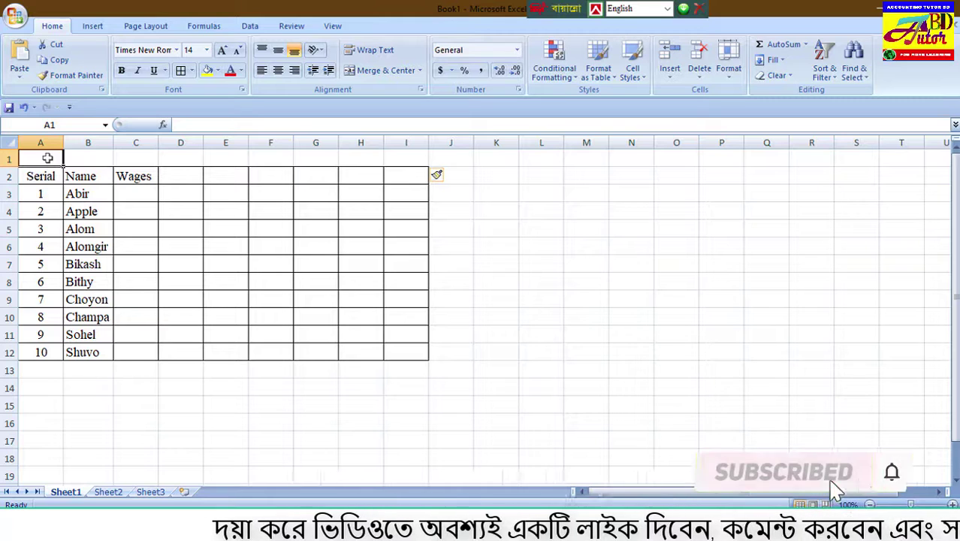
drag(48, 157, 424, 160)
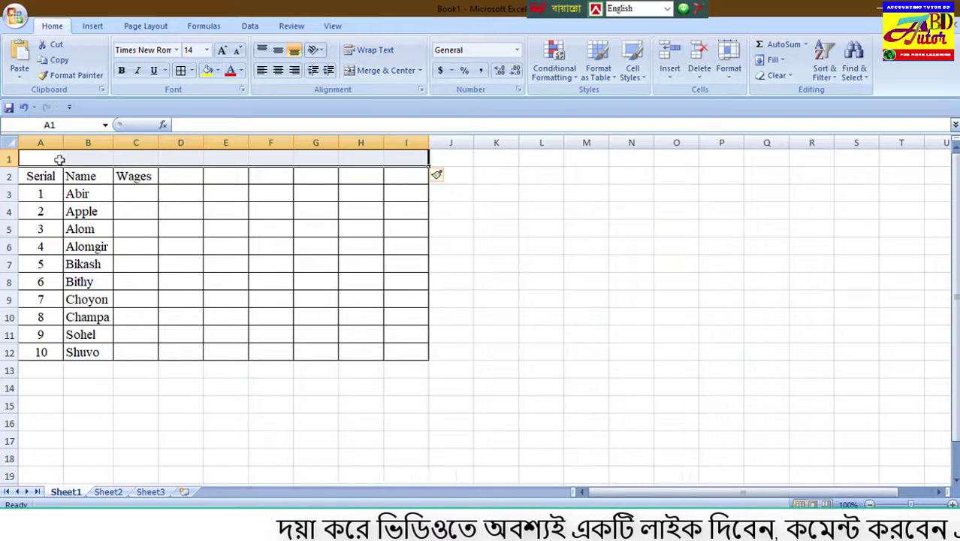
drag(60, 158, 398, 159)
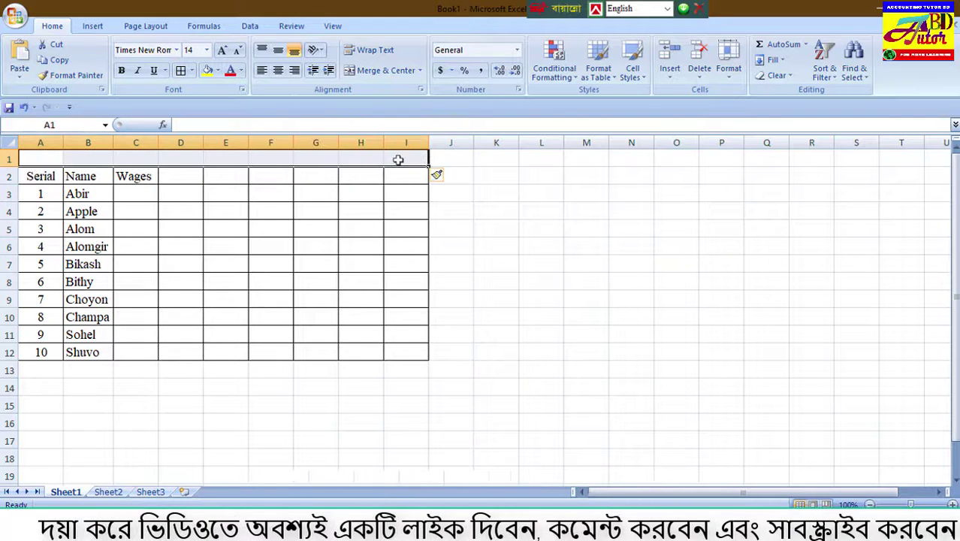
right_click(398, 160)
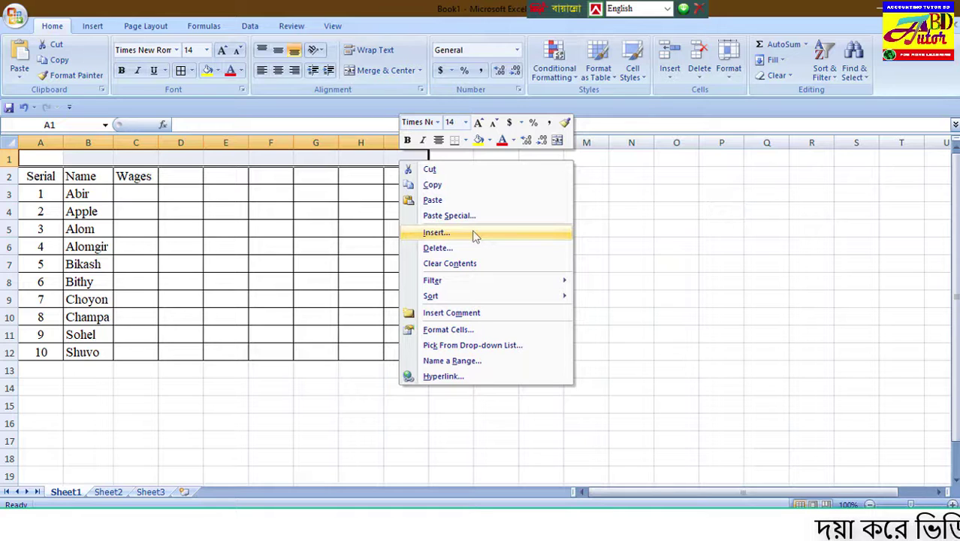
click(436, 233)
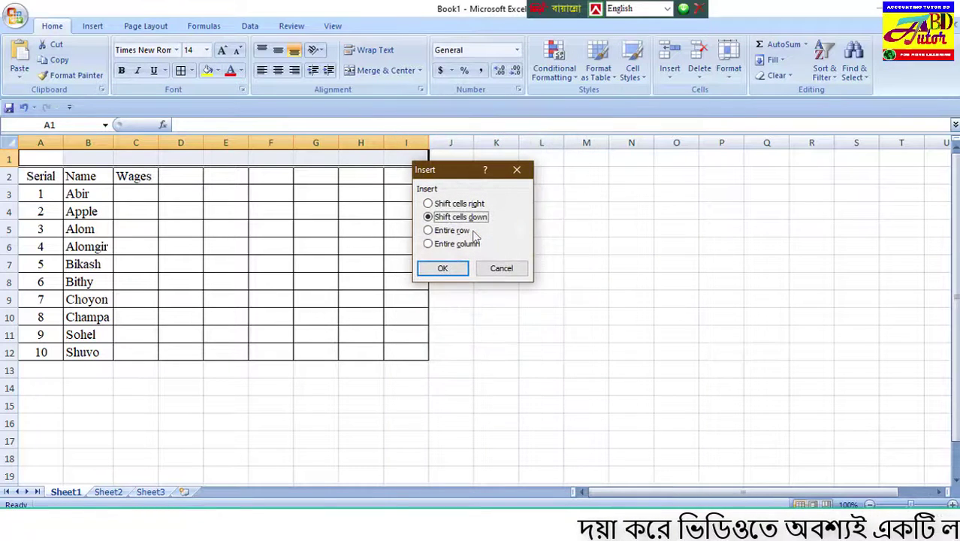
click(451, 230)
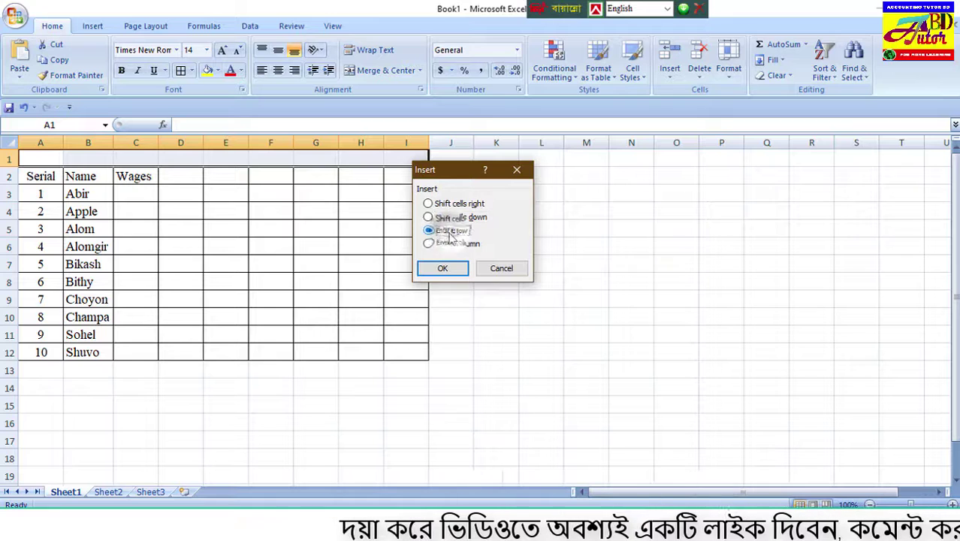
click(445, 272)
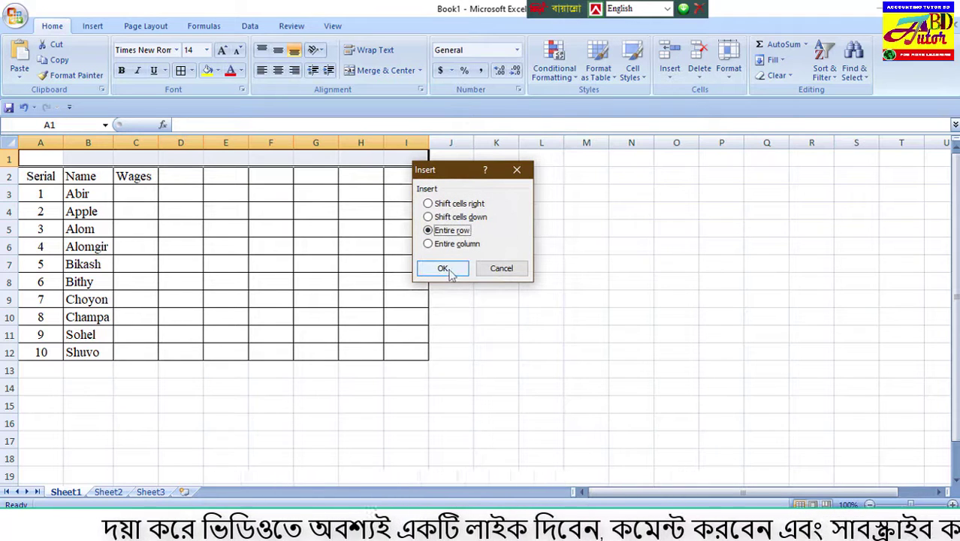
click(443, 269)
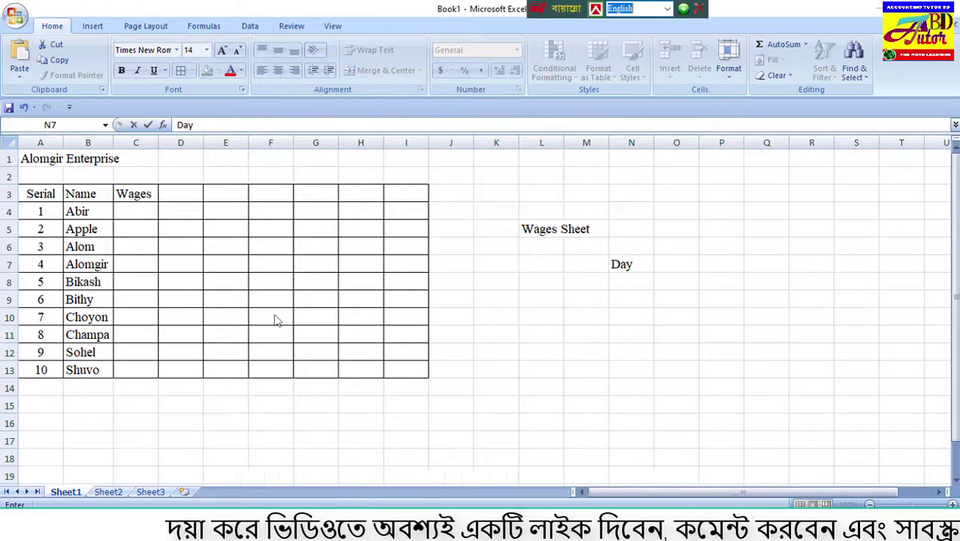
- Place the subtitle Wages Sheet in cell A2, below the Alomgir Enterprise title
click(74, 161)
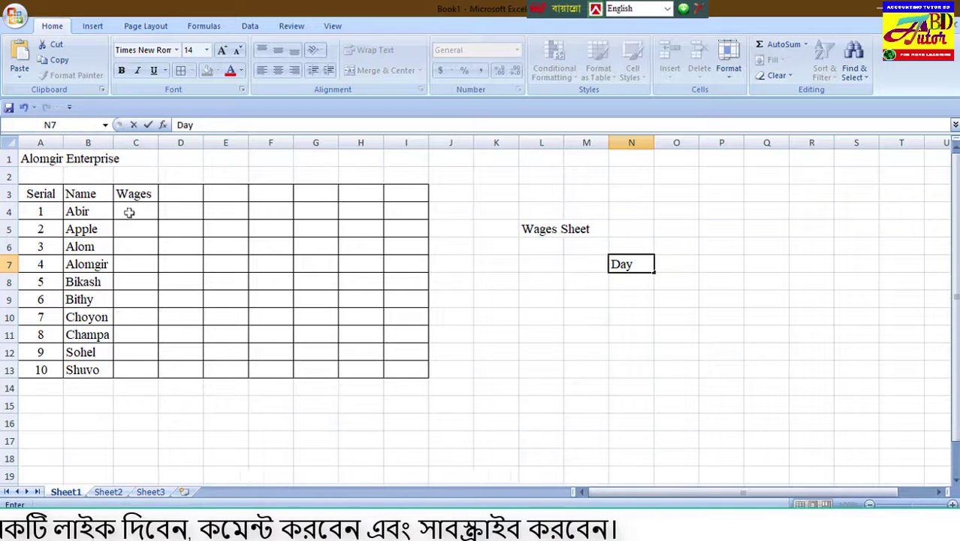
drag(41, 161, 139, 159)
click(142, 160)
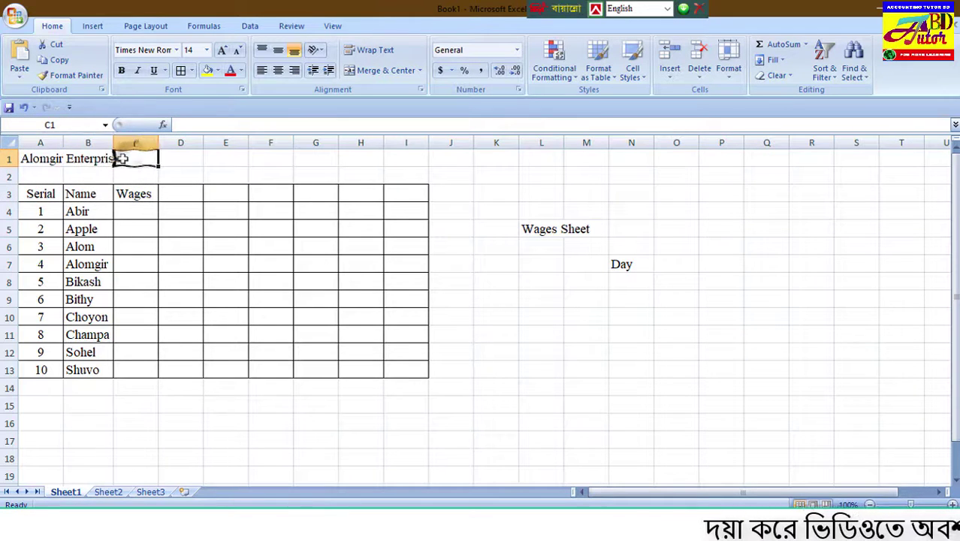
click(38, 158)
click(136, 159)
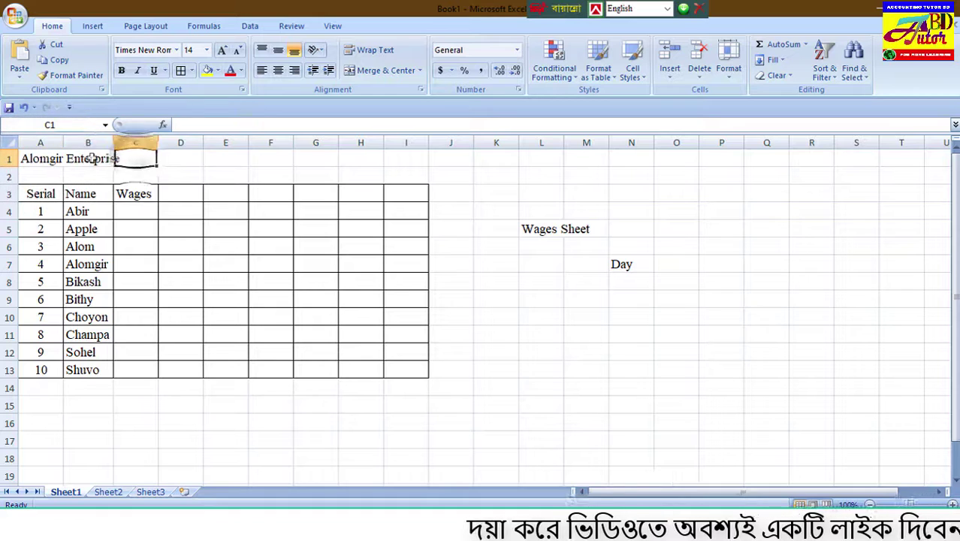
click(45, 159)
click(44, 176)
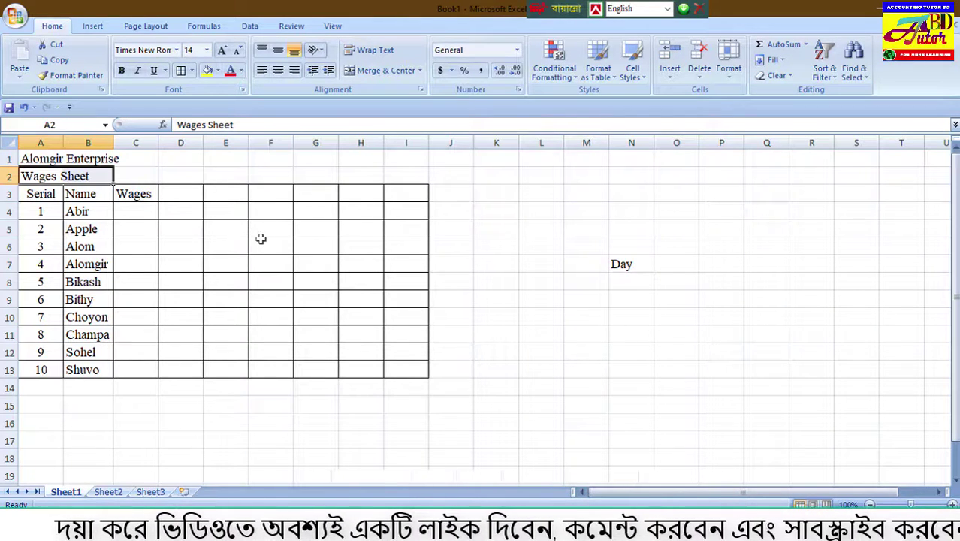
- Examine row 1 cell by cell from A1 to I1 to see which cell holds the title and how wide the table is
click(206, 176)
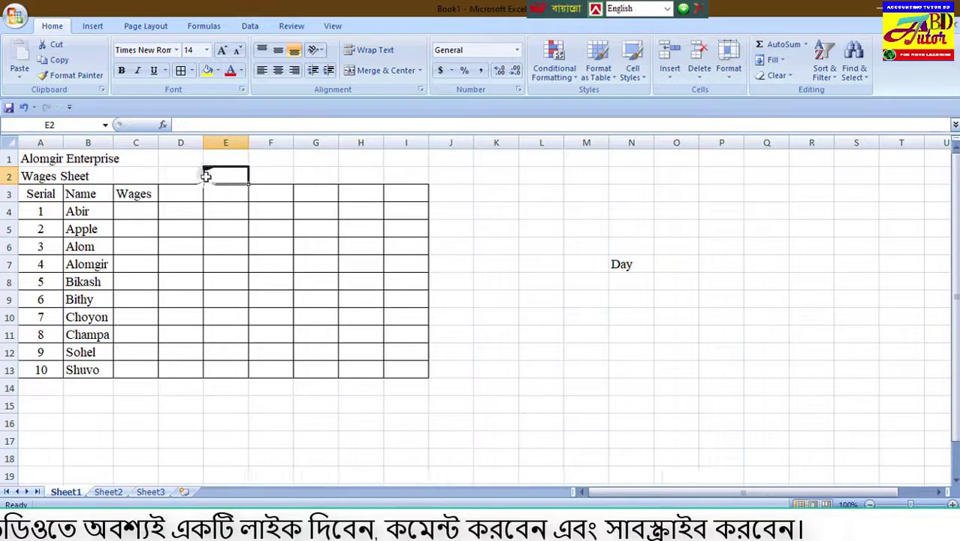
click(147, 160)
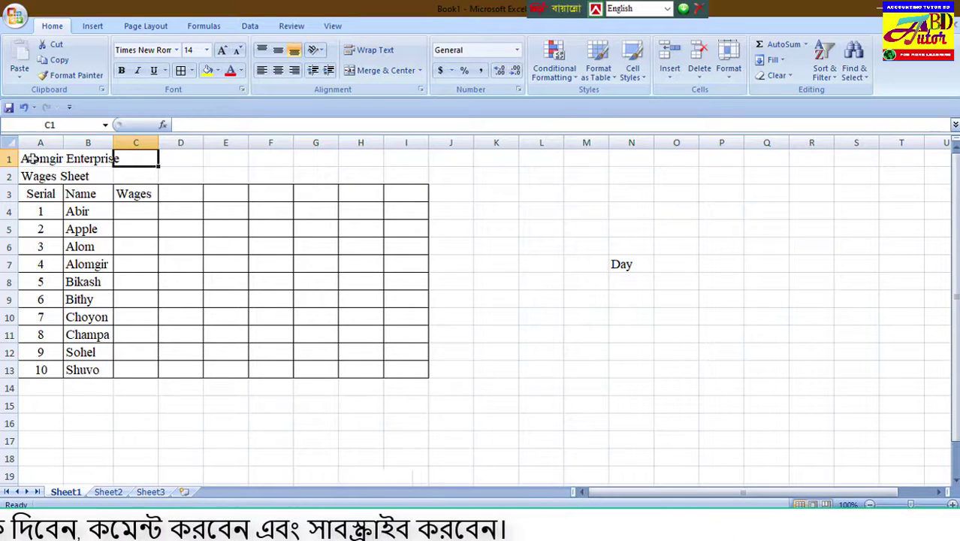
drag(35, 159, 136, 160)
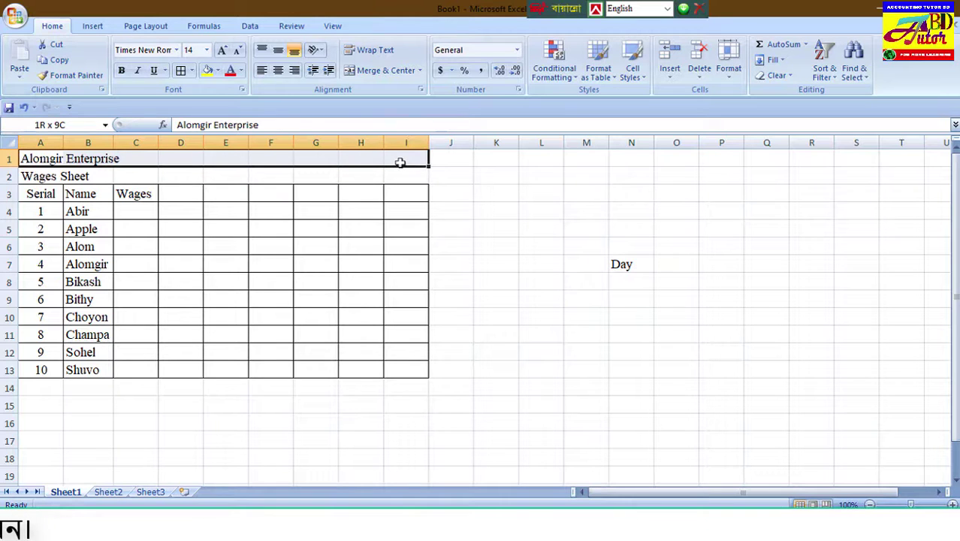
click(136, 160)
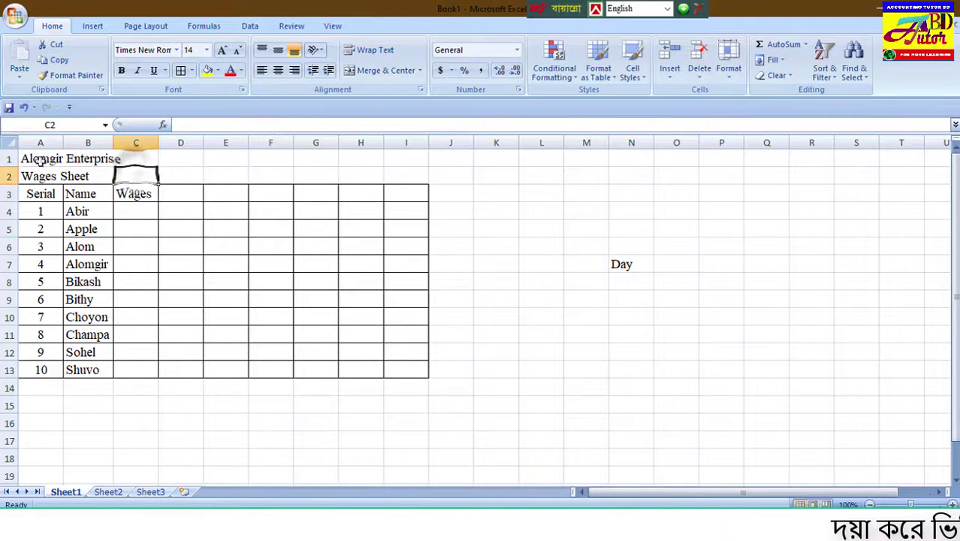
click(38, 159)
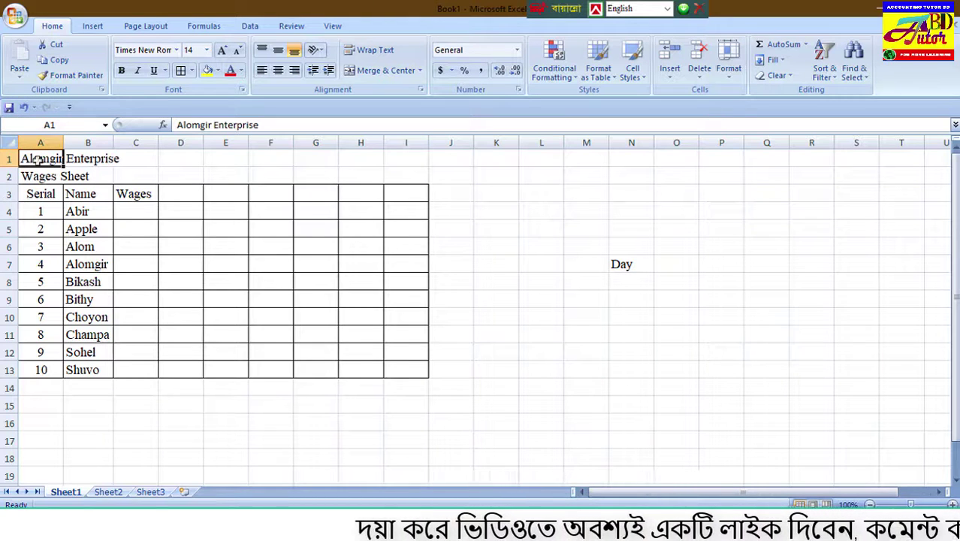
click(149, 163)
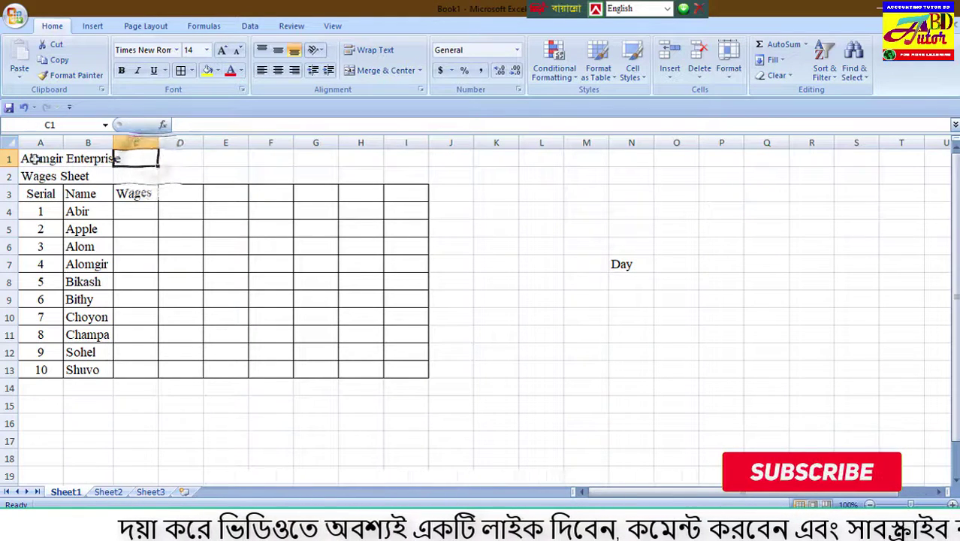
drag(34, 159, 361, 162)
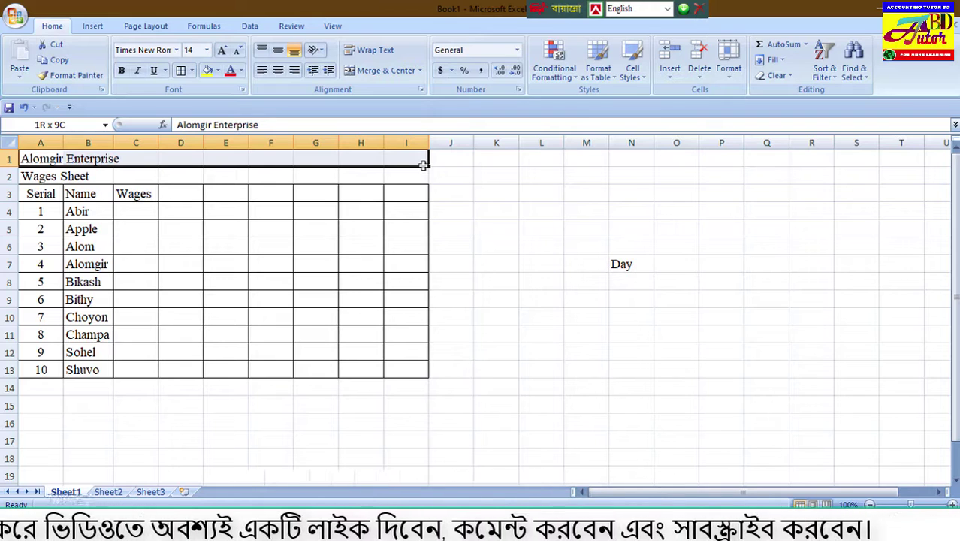
drag(424, 165, 424, 163)
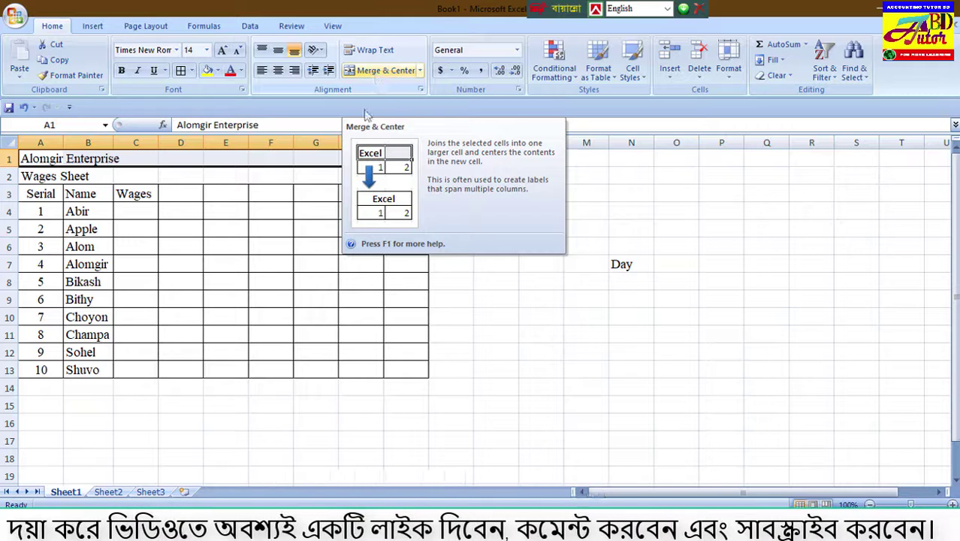
click(44, 159)
click(90, 158)
click(147, 158)
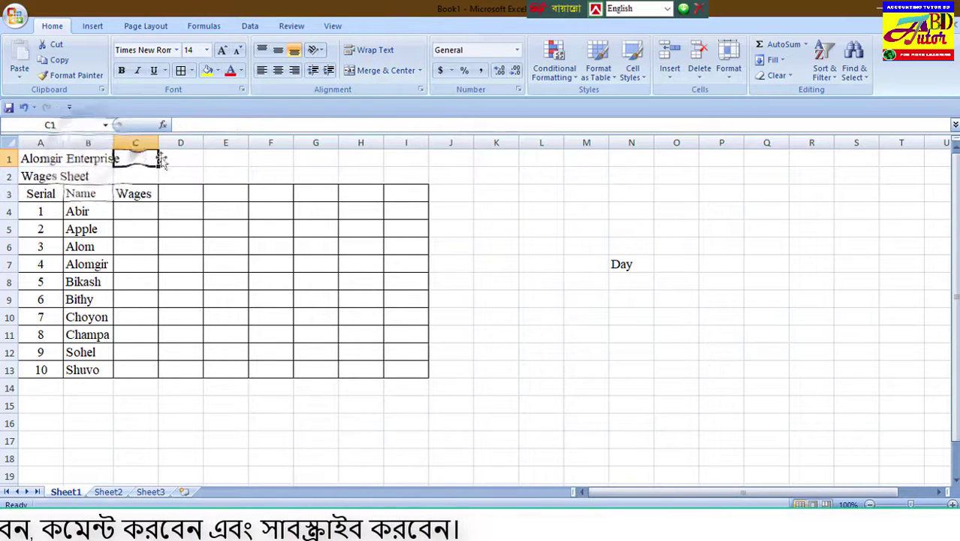
click(192, 158)
click(225, 158)
click(282, 157)
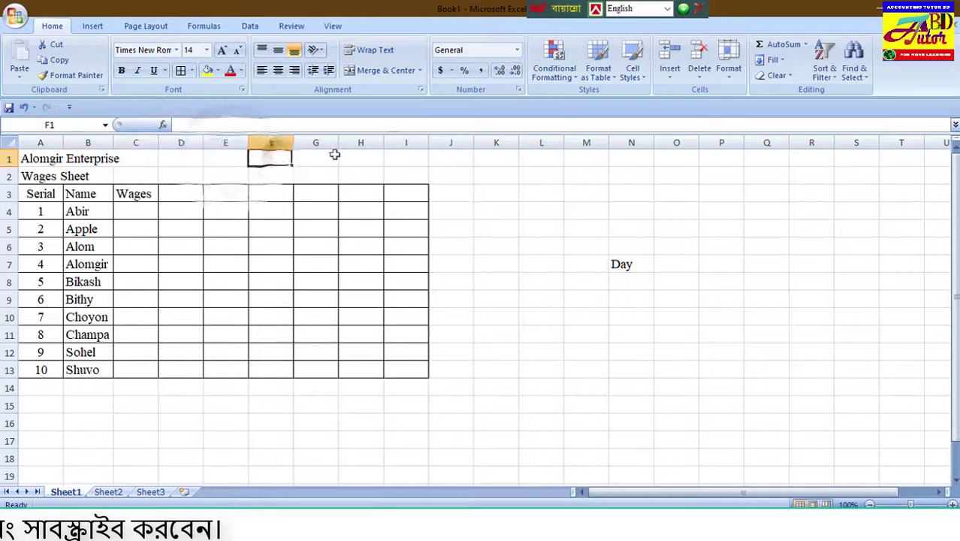
click(335, 154)
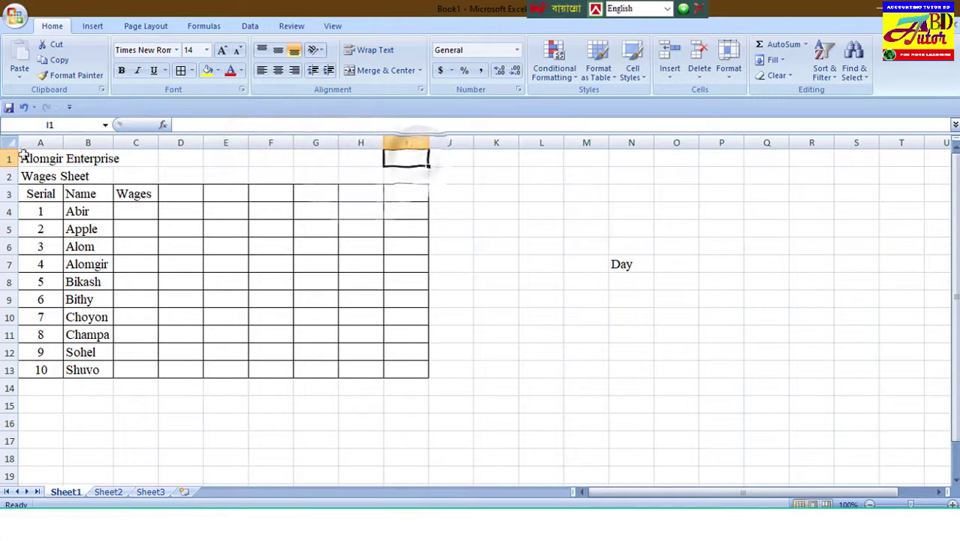
- Merge and center the Alomgir Enterprise title across A1:I1, the full width of the table
drag(195, 160, 333, 163)
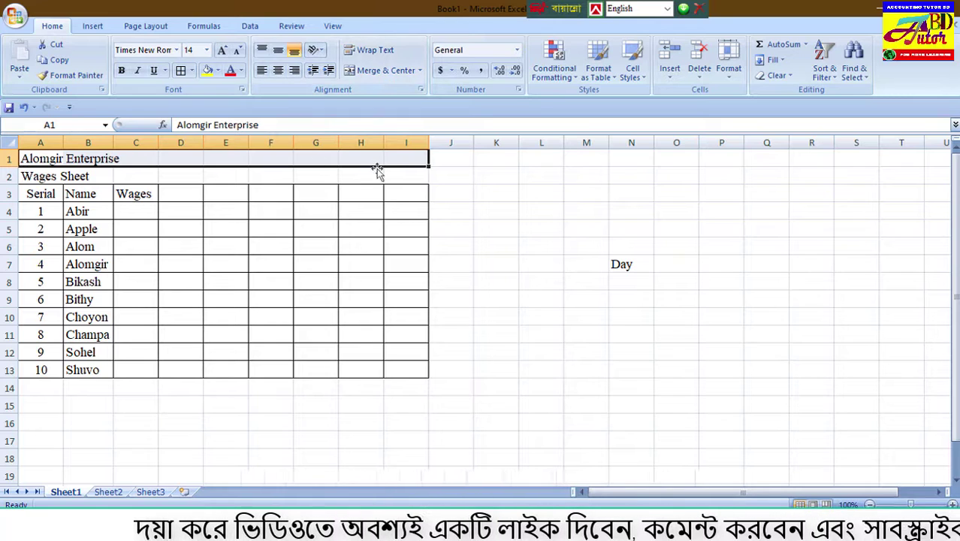
click(386, 71)
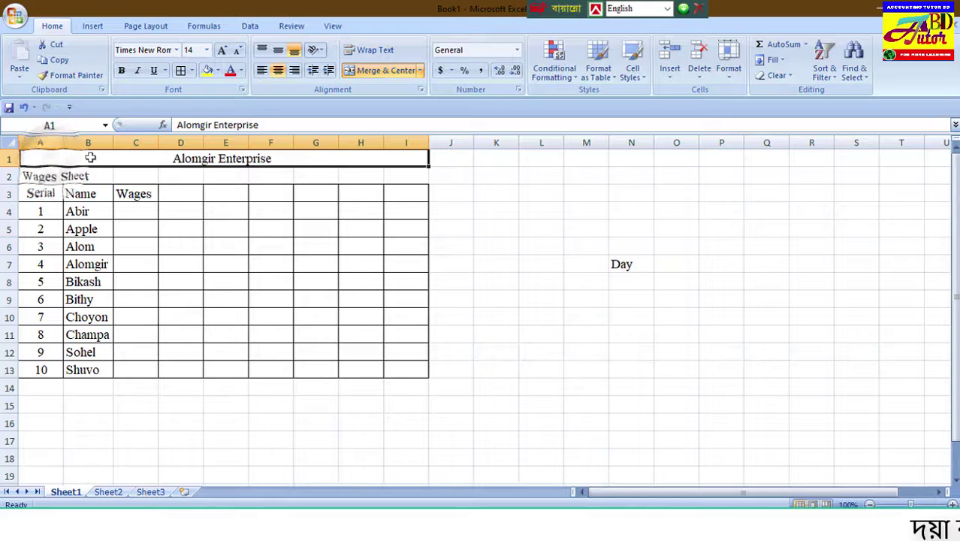
click(507, 192)
click(585, 193)
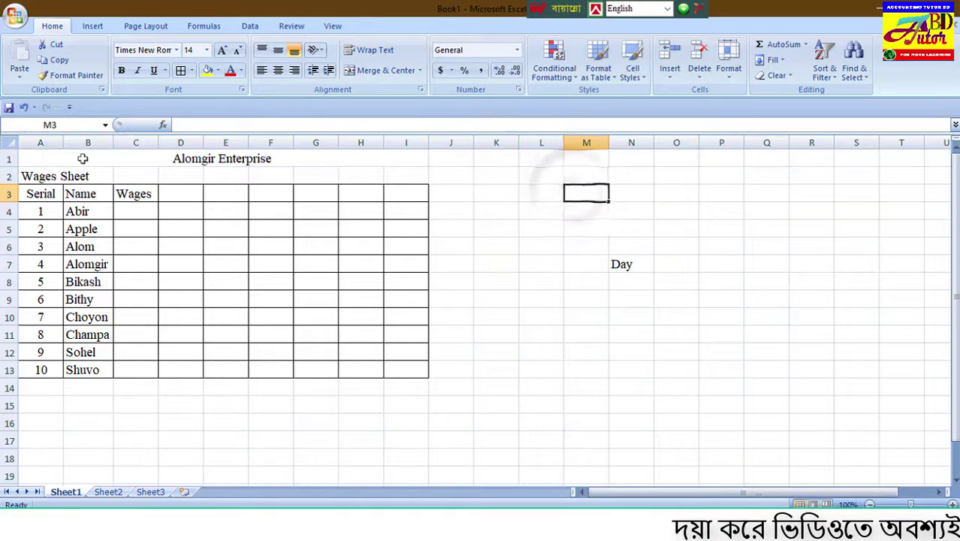
click(41, 158)
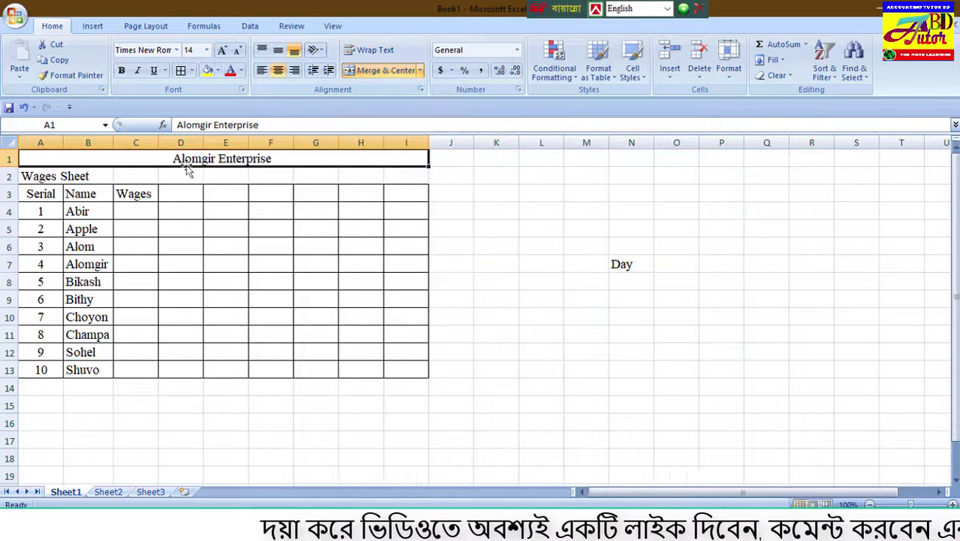
click(448, 172)
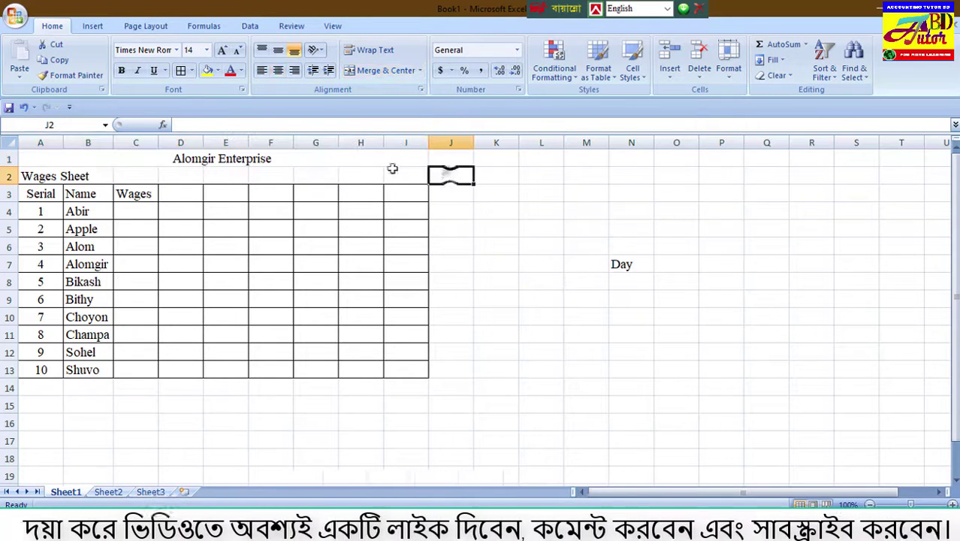
- Increase the merged title's font size to 26 and align it to the middle of its row vertically
click(308, 158)
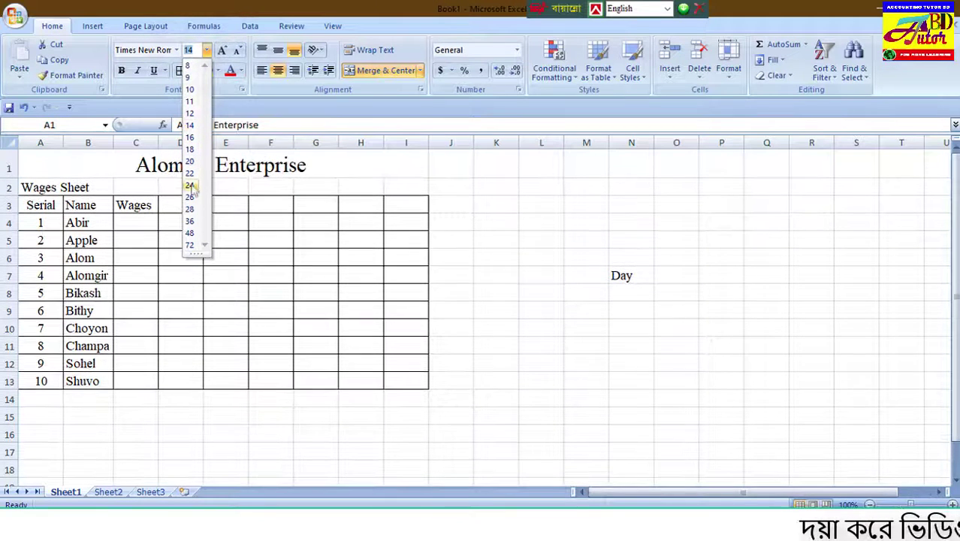
click(224, 51)
click(225, 51)
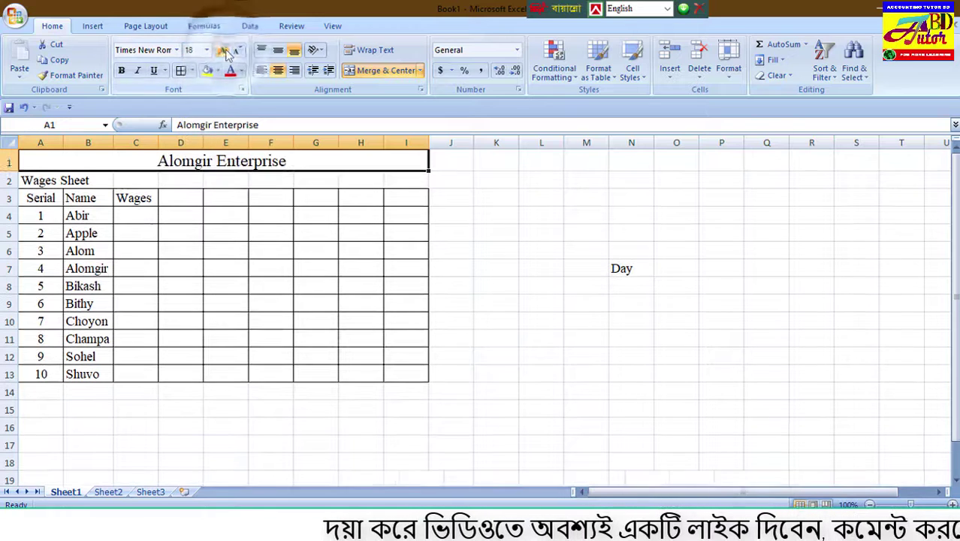
click(224, 51)
click(225, 51)
click(225, 51)
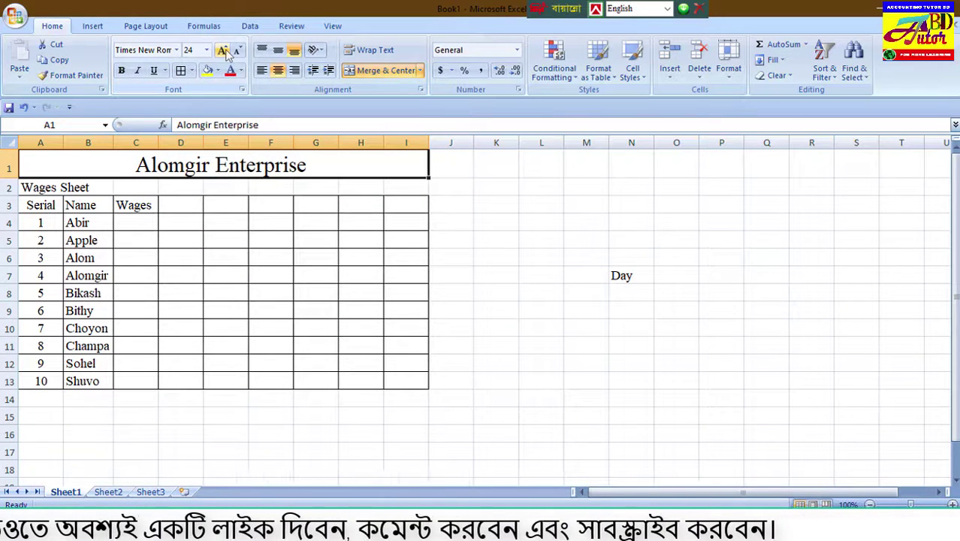
click(224, 51)
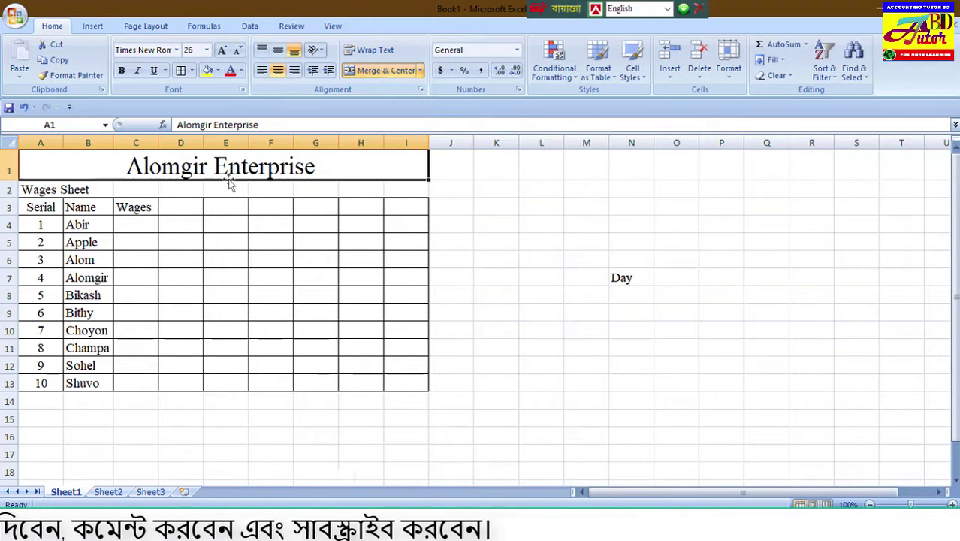
click(278, 51)
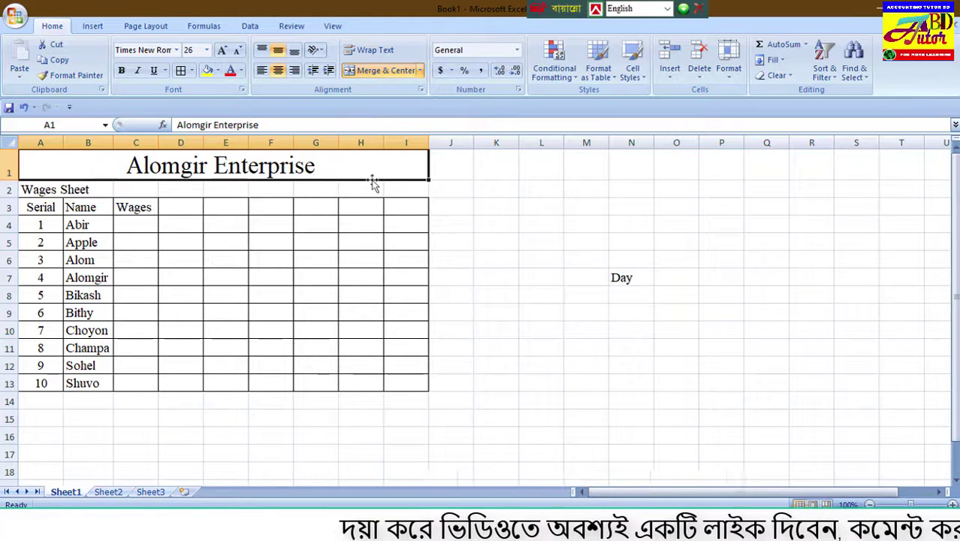
- Merge and center the Wages Sheet subtitle across A2:I2, the full width of the table
click(36, 190)
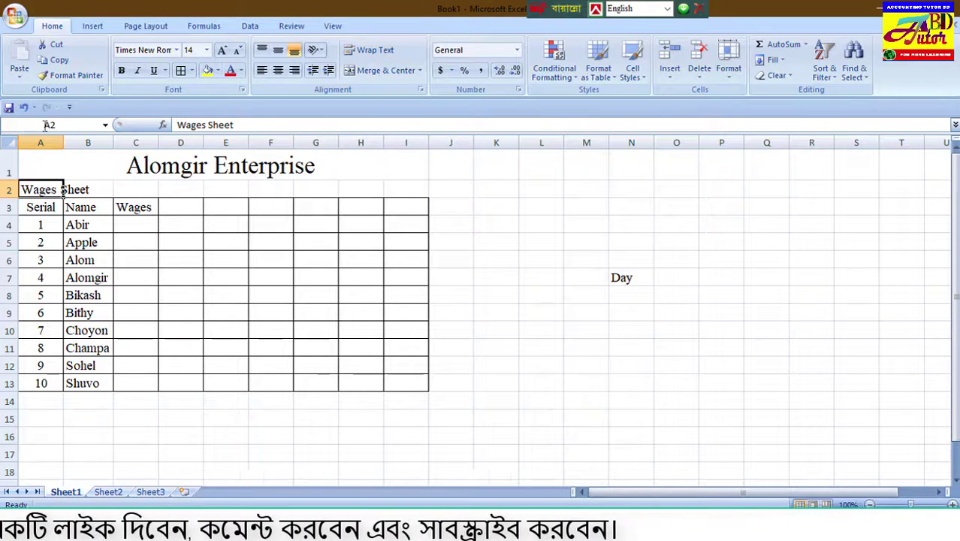
click(106, 190)
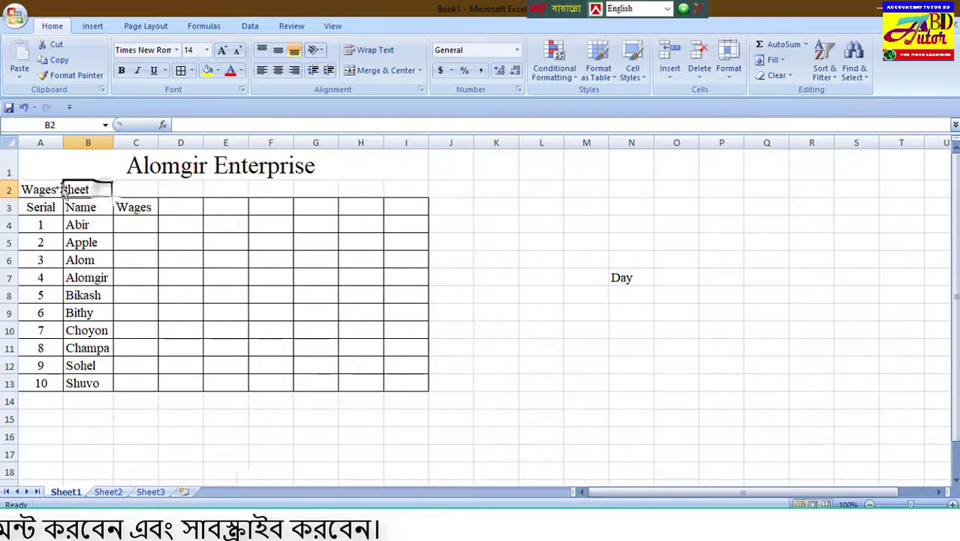
click(39, 190)
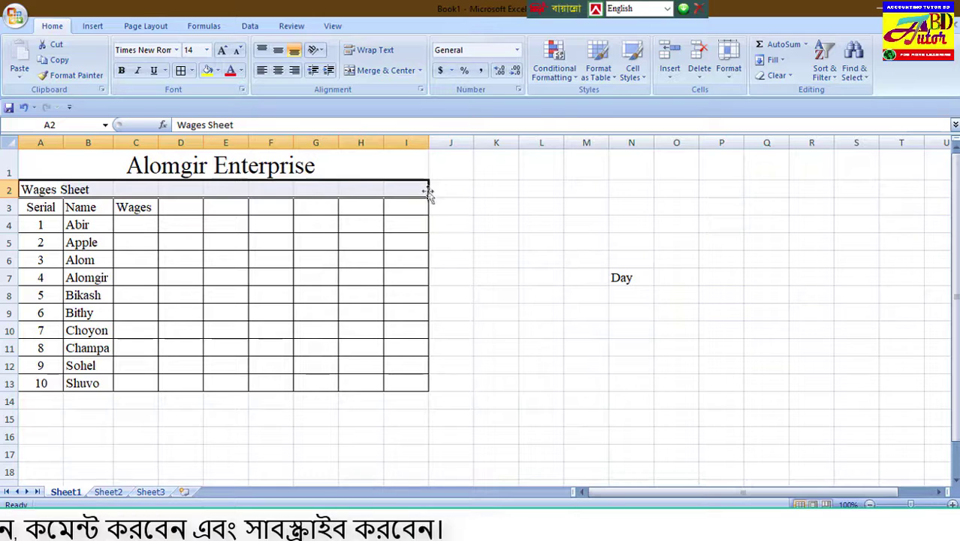
click(388, 72)
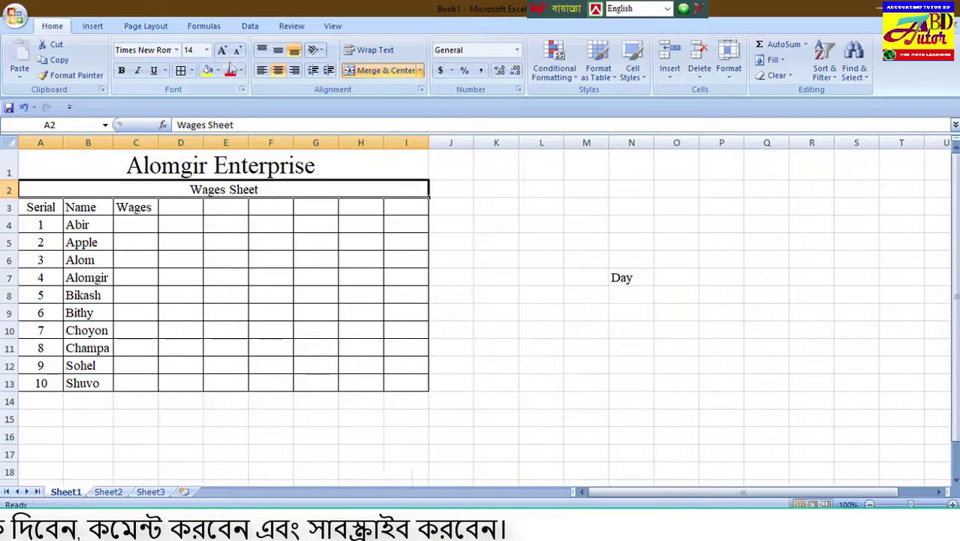
- Increase the merged Wages Sheet subtitle's font size to 24
click(223, 51)
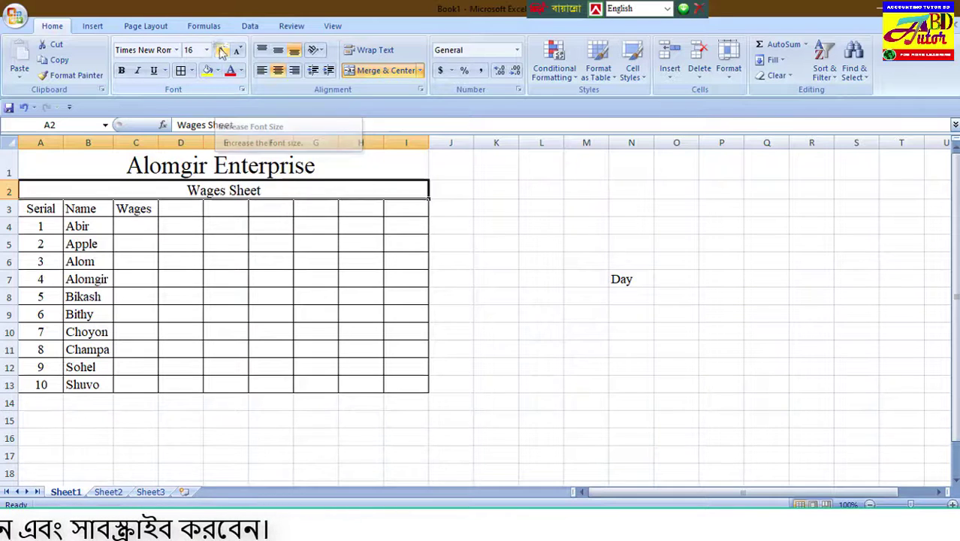
click(223, 51)
click(223, 50)
click(224, 50)
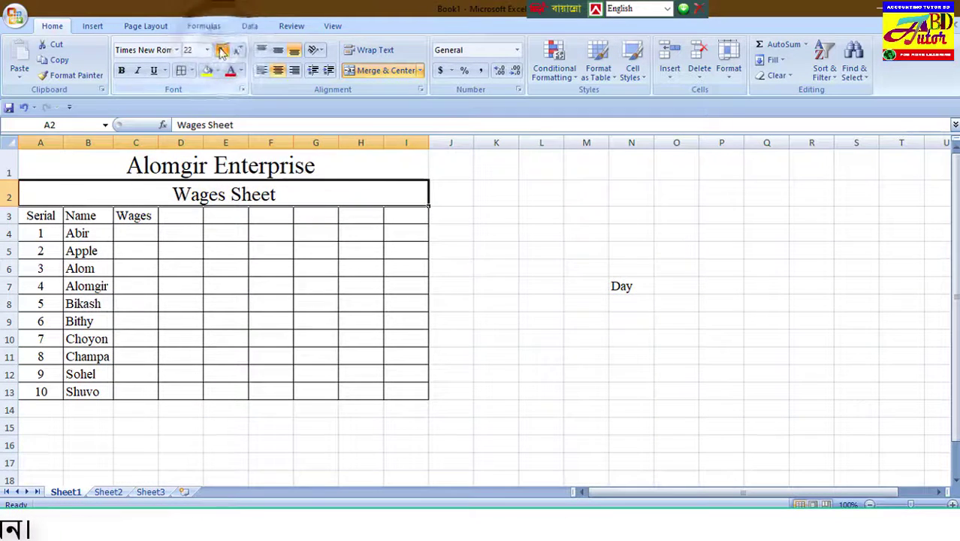
click(223, 51)
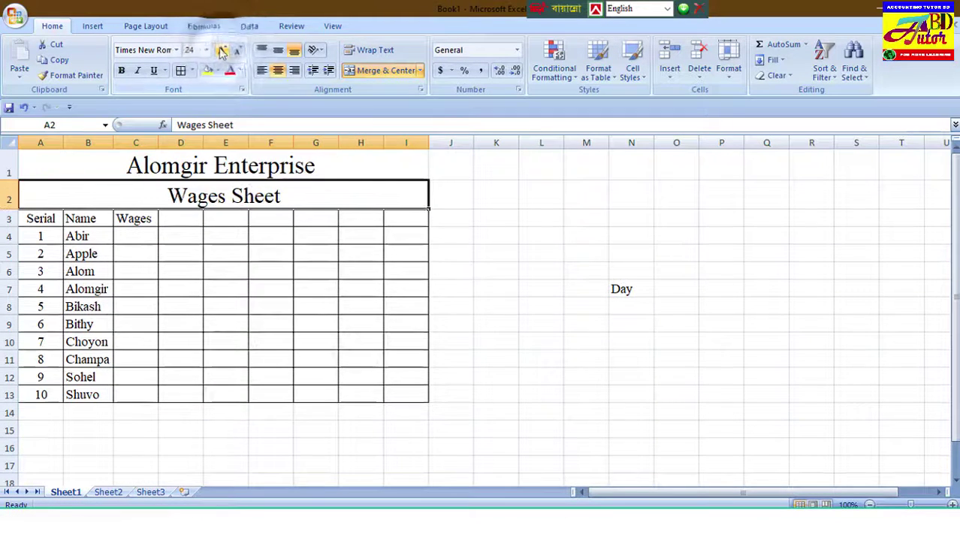
- Review the two merged title rows and the bordered table range A3:I13 beneath them
click(336, 166)
click(326, 203)
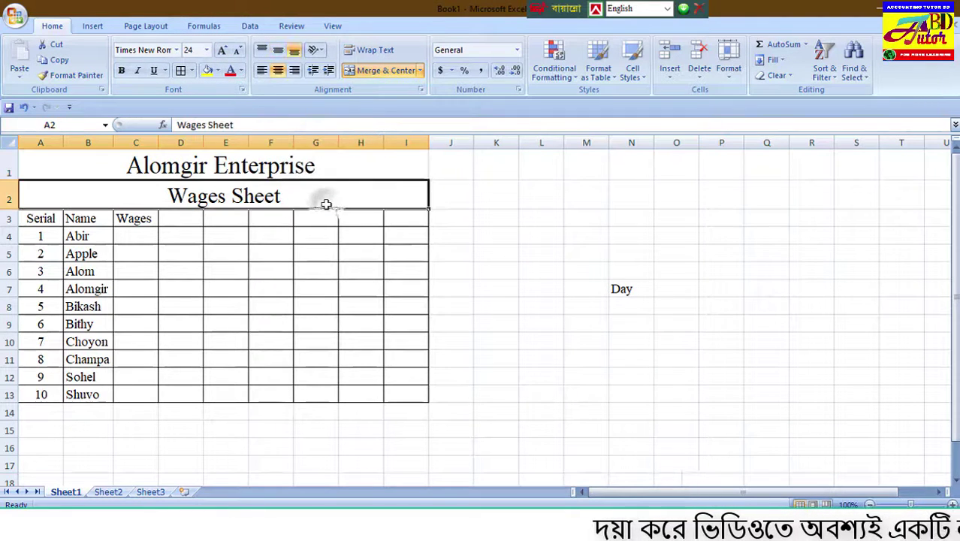
click(538, 204)
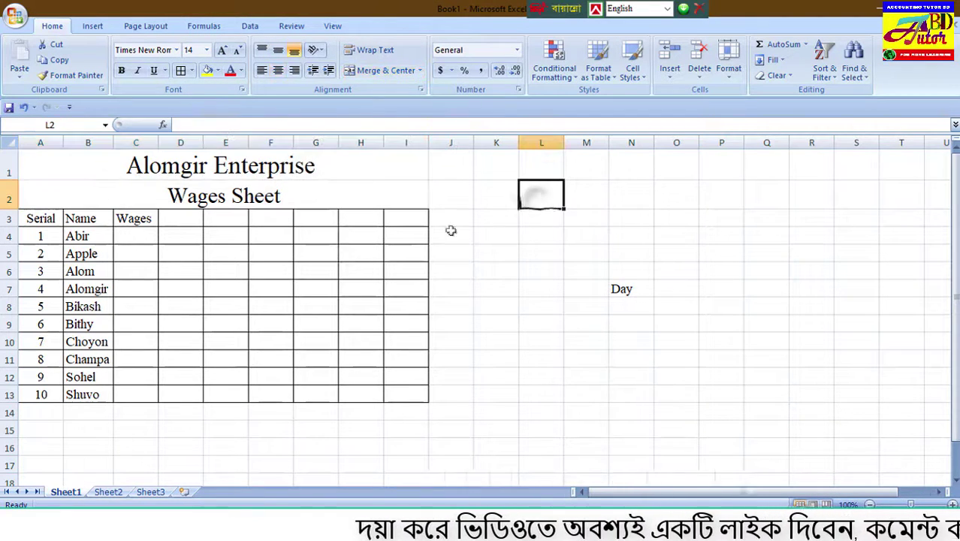
drag(23, 216, 405, 397)
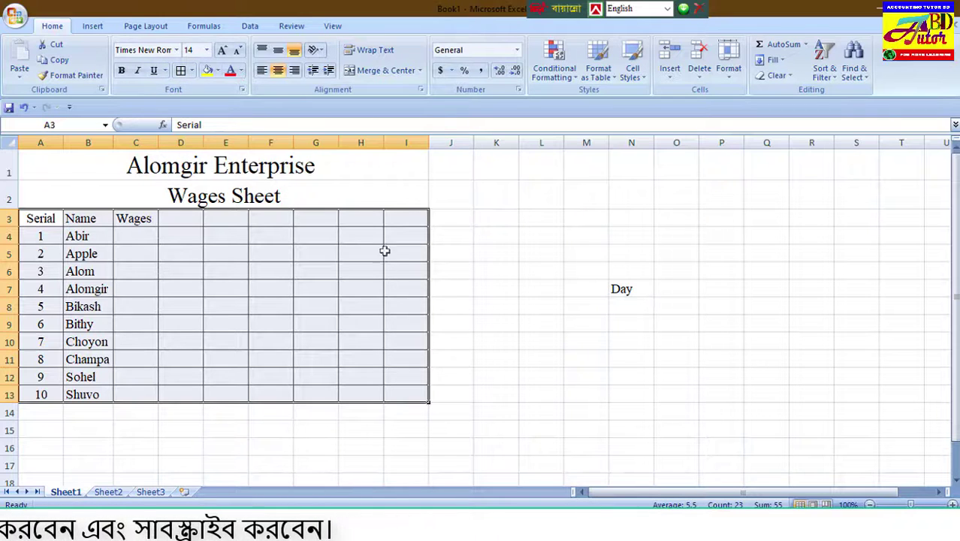
click(477, 305)
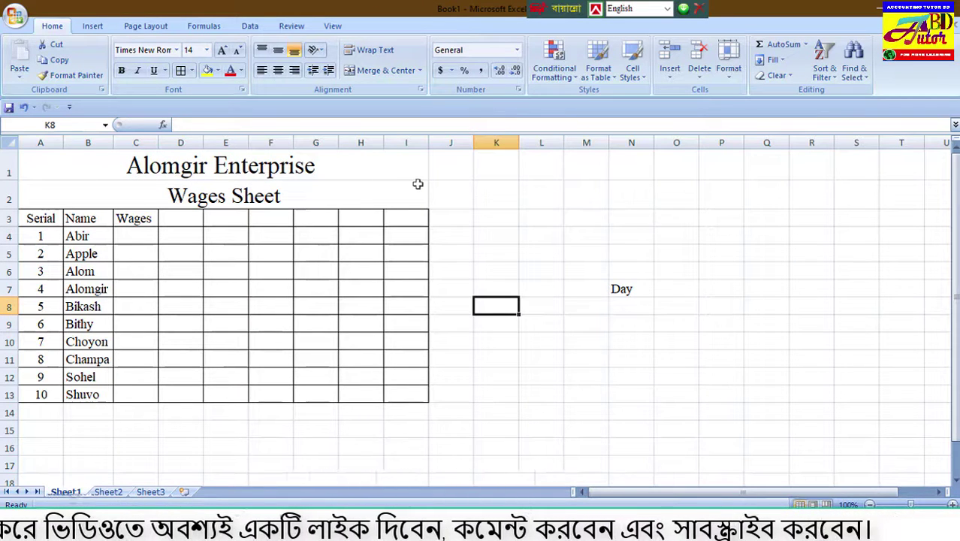
click(333, 167)
click(335, 200)
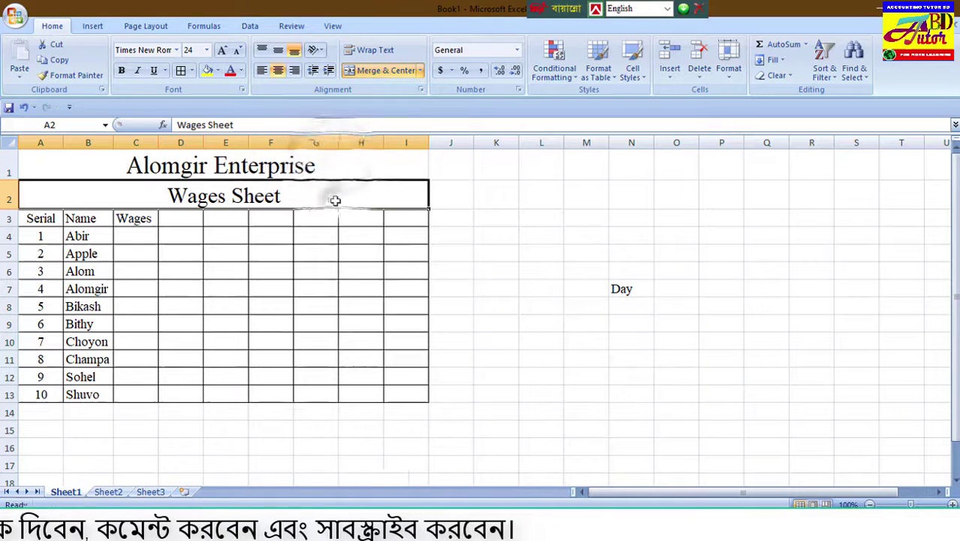
click(387, 165)
click(385, 197)
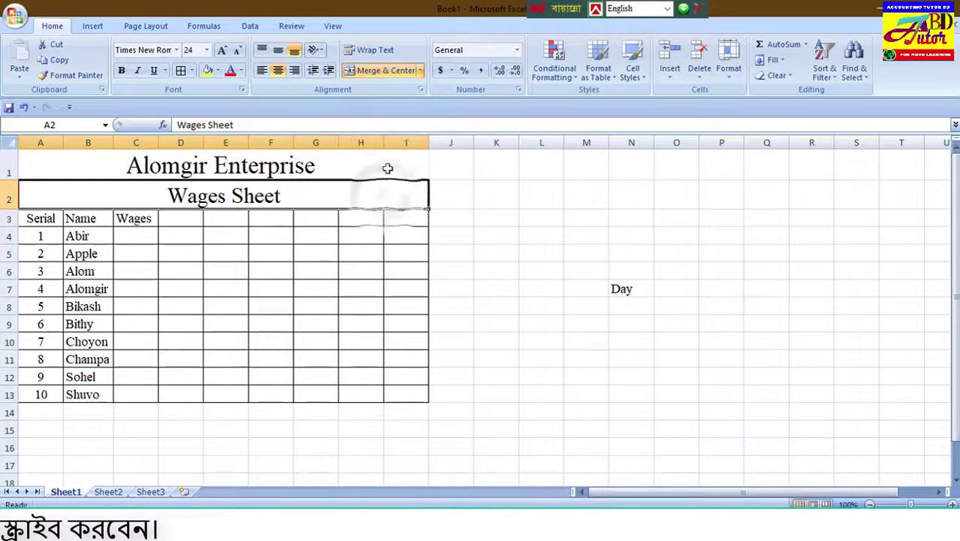
click(387, 169)
click(390, 193)
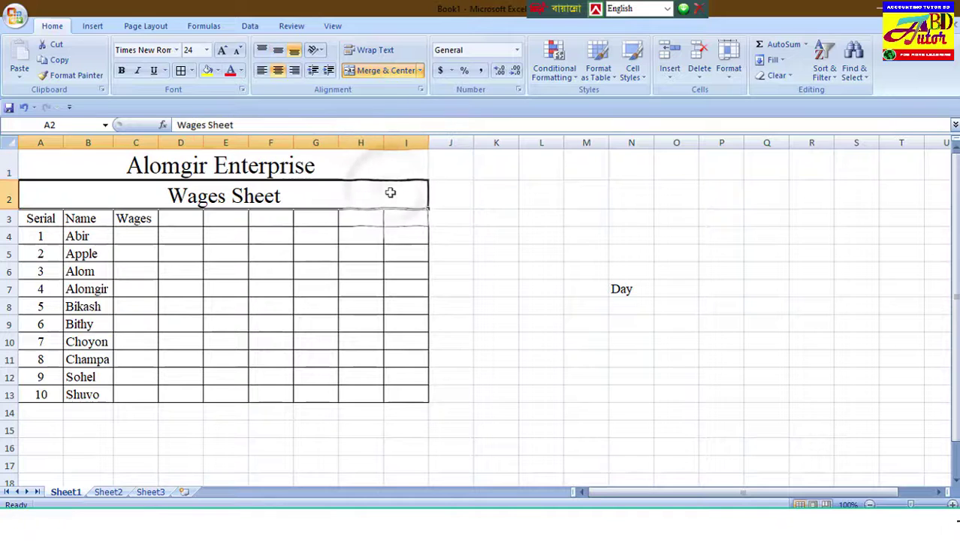